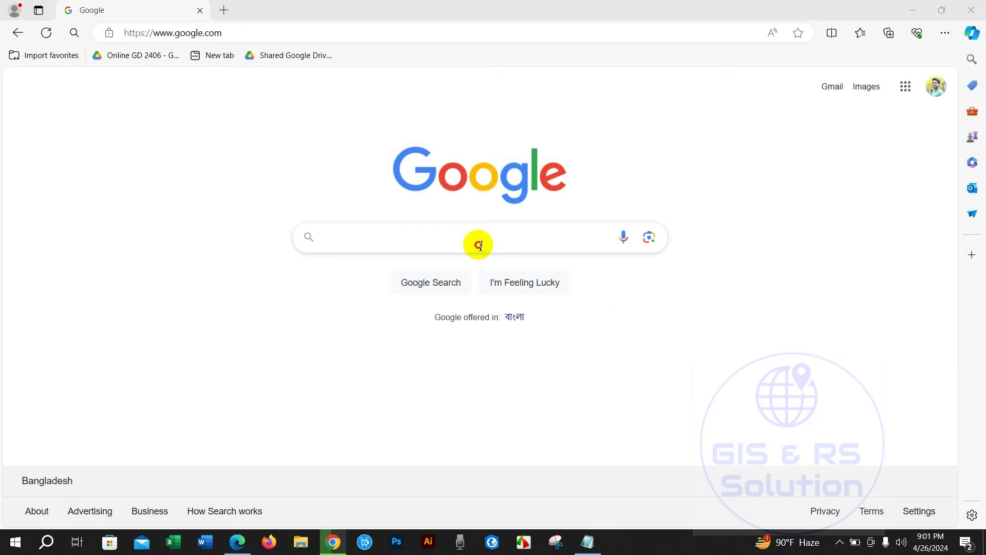
- Search Google for 'wxtide 32' using the suggestion and open the WXTIDE32.COM homepage
click(479, 243)
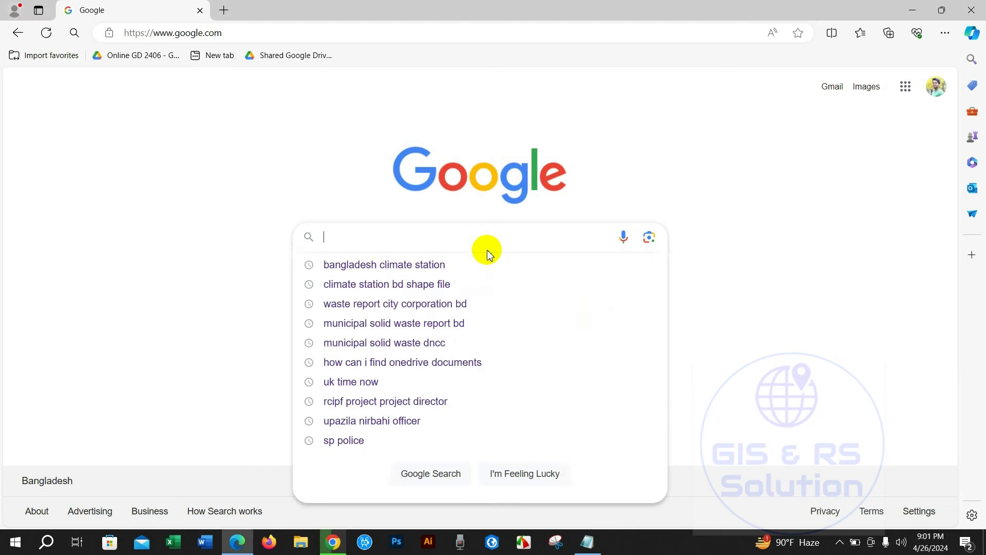
text(wxti)
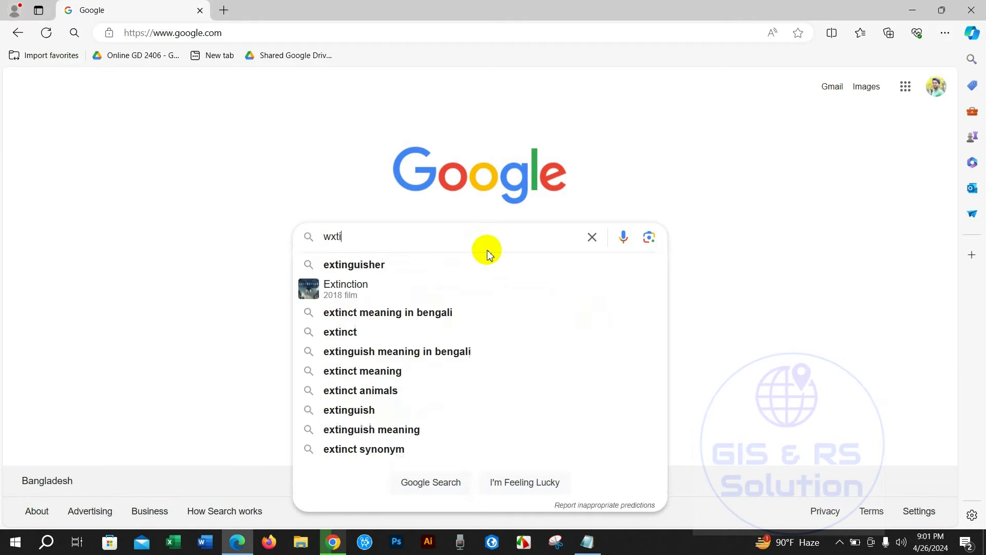
text(de32)
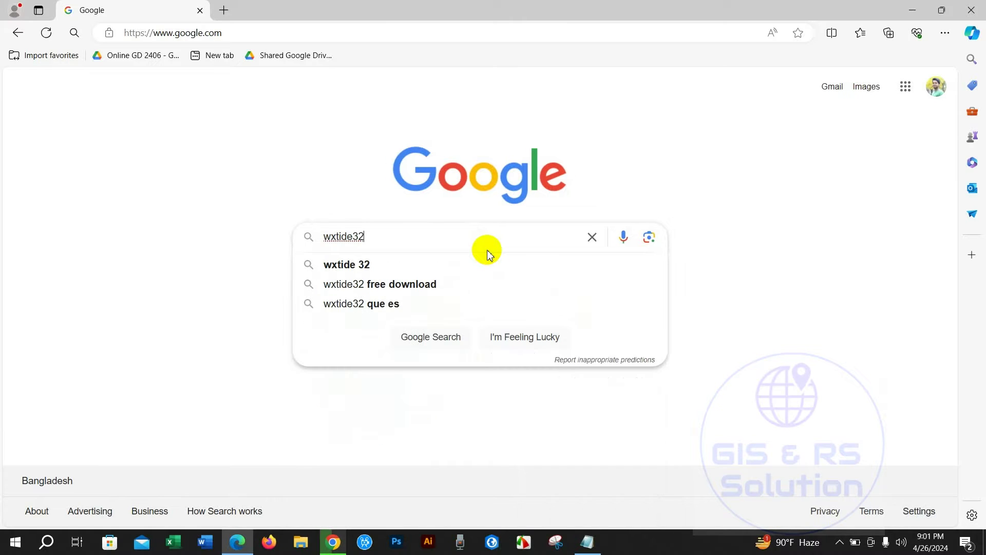
click(386, 268)
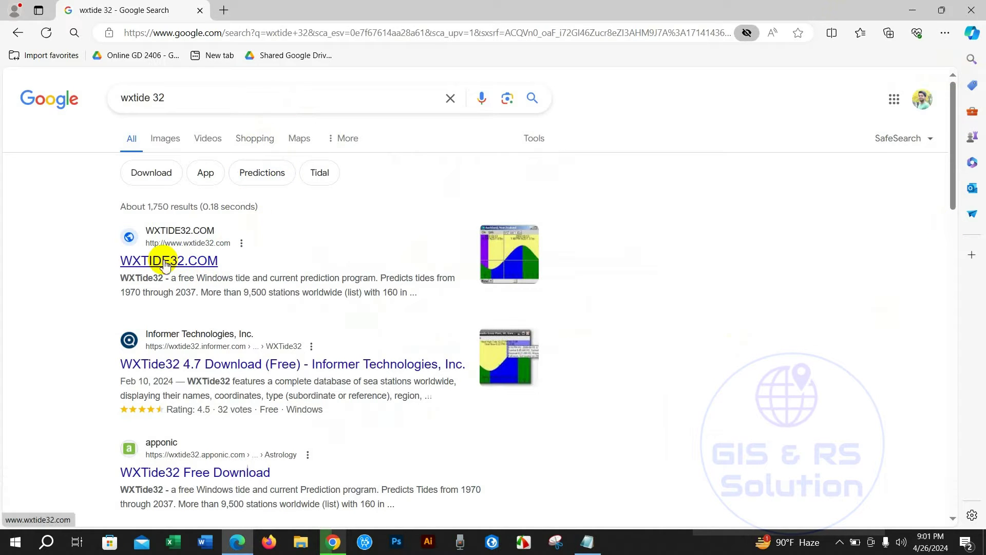
click(164, 263)
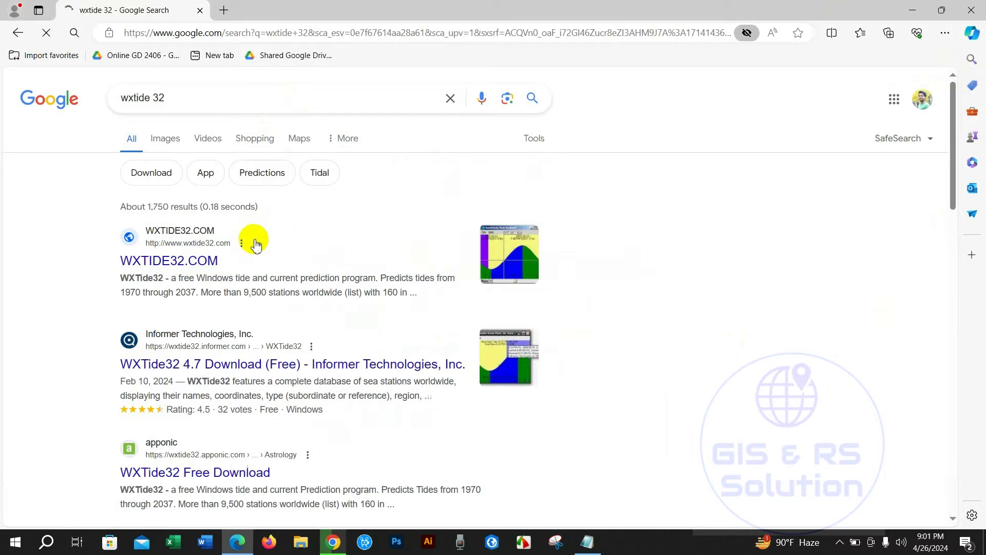
scroll(451, 302, down, 1)
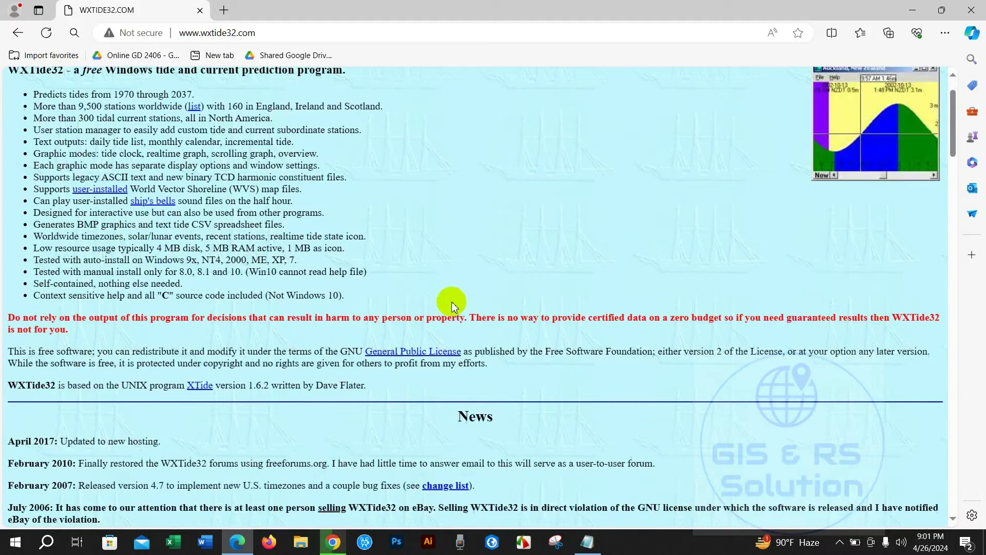
scroll(451, 301, down, 2)
scroll(450, 303, up, 3)
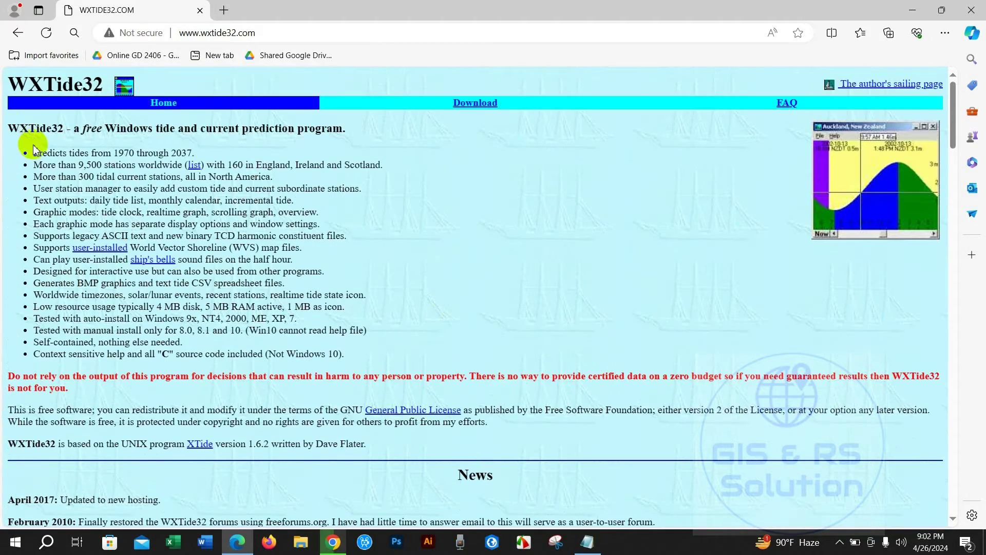
- Highlight the 1970–2037 predictions, 9,500+ worldwide stations and free-software lines, clearing each
drag(34, 155, 202, 154)
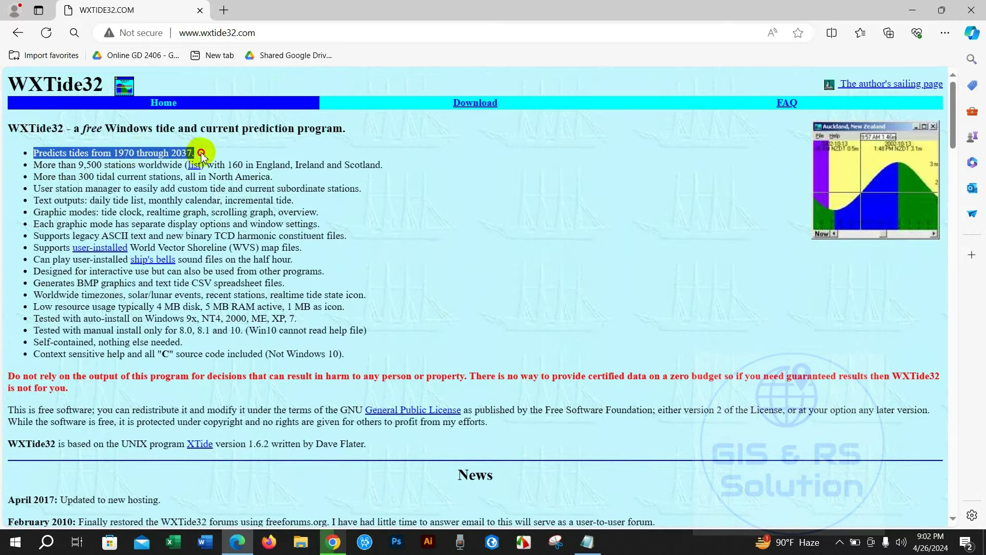
click(156, 151)
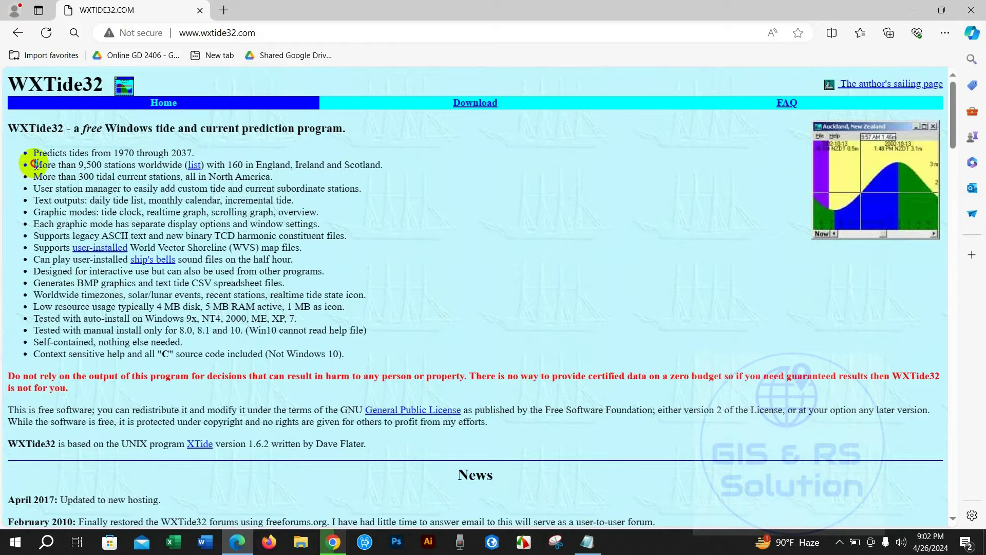
drag(33, 164, 162, 166)
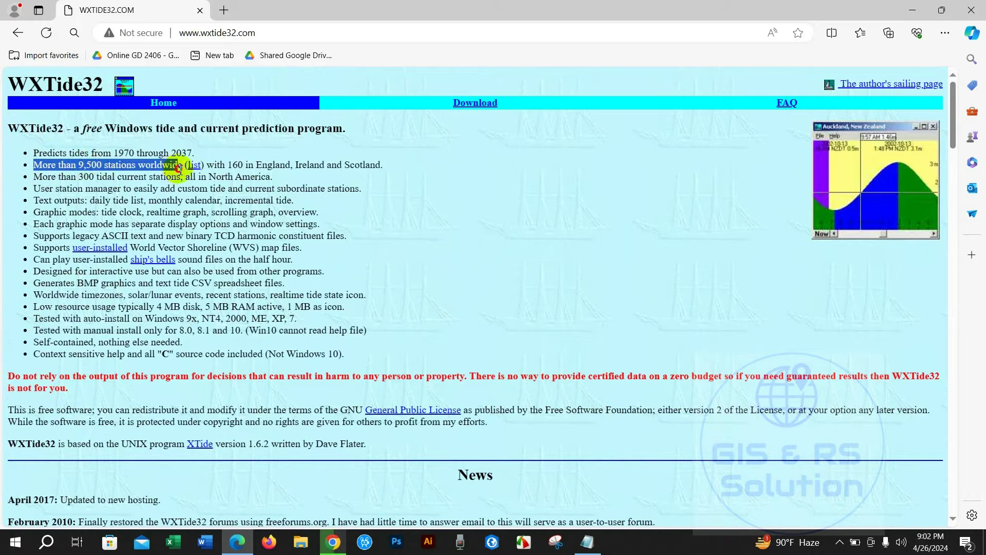
drag(181, 168, 182, 166)
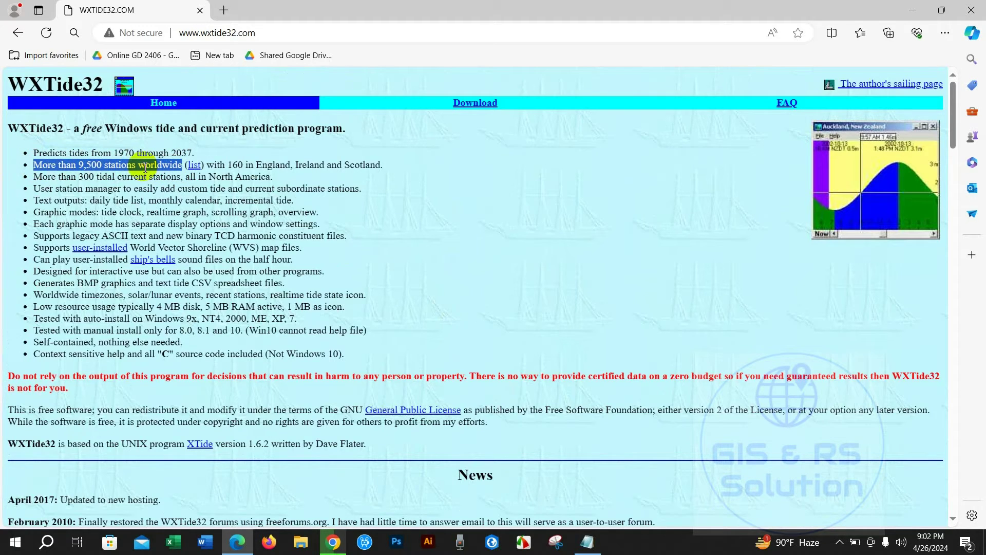
click(145, 167)
drag(10, 413, 87, 410)
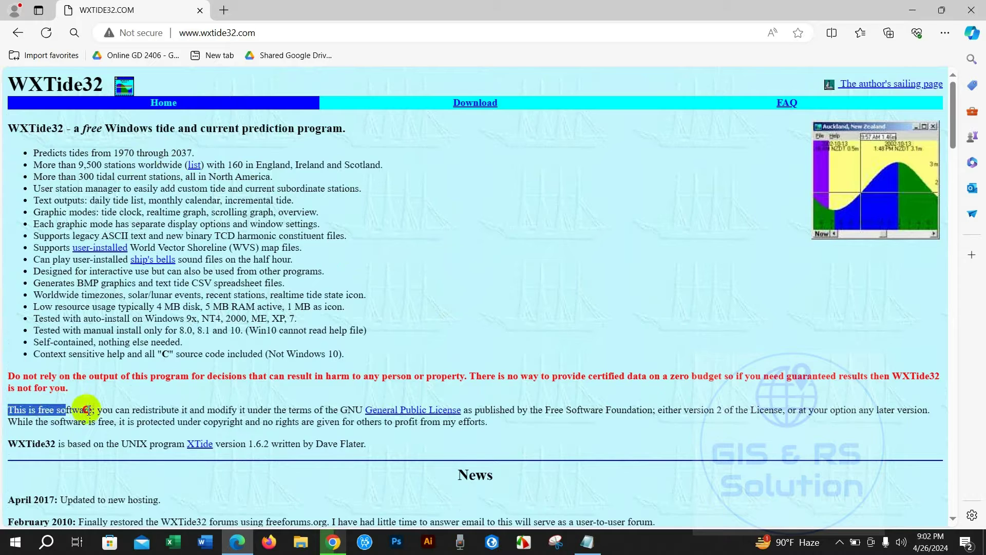
click(69, 405)
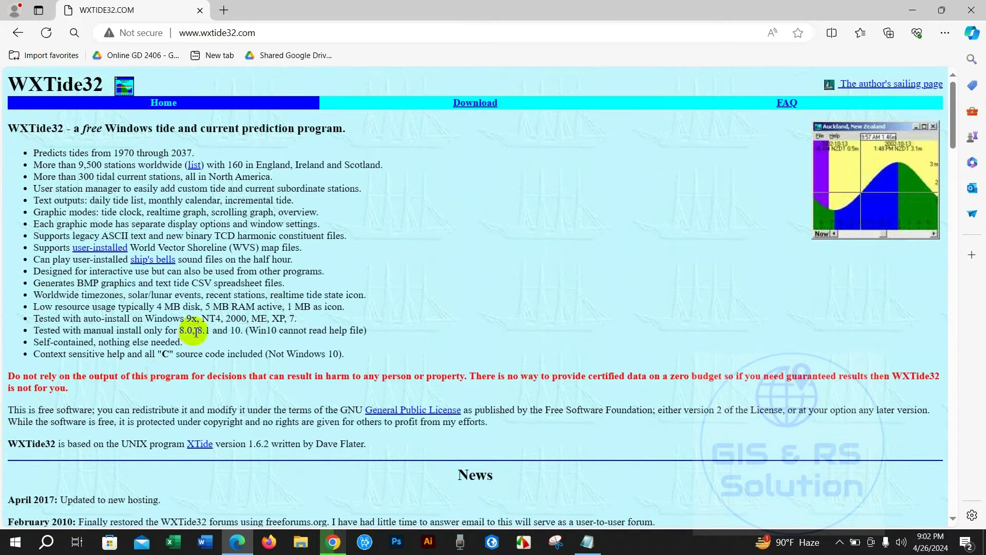
scroll(194, 335, down, 2)
scroll(194, 336, down, 2)
scroll(194, 335, down, 1)
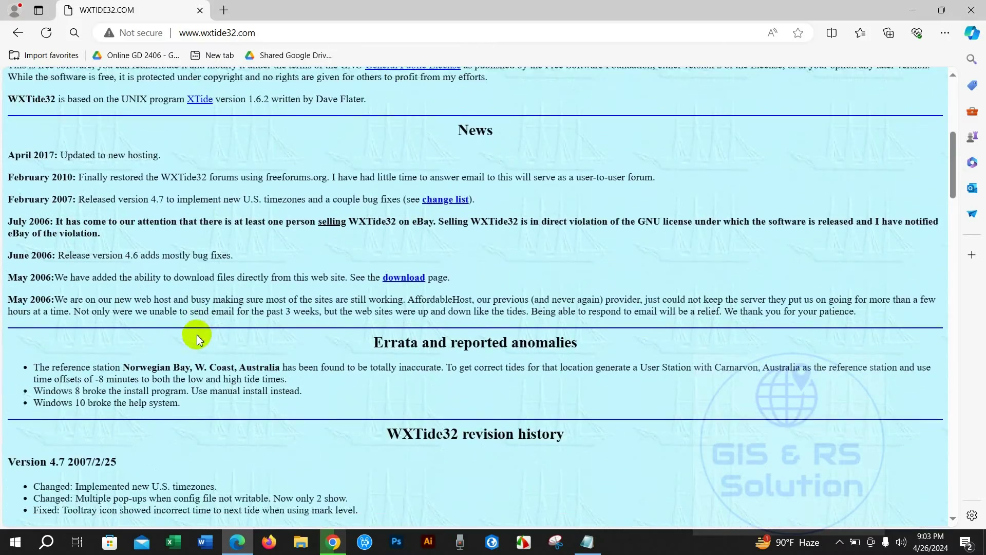
scroll(195, 340, down, 2)
scroll(194, 339, down, 2)
scroll(194, 341, down, 2)
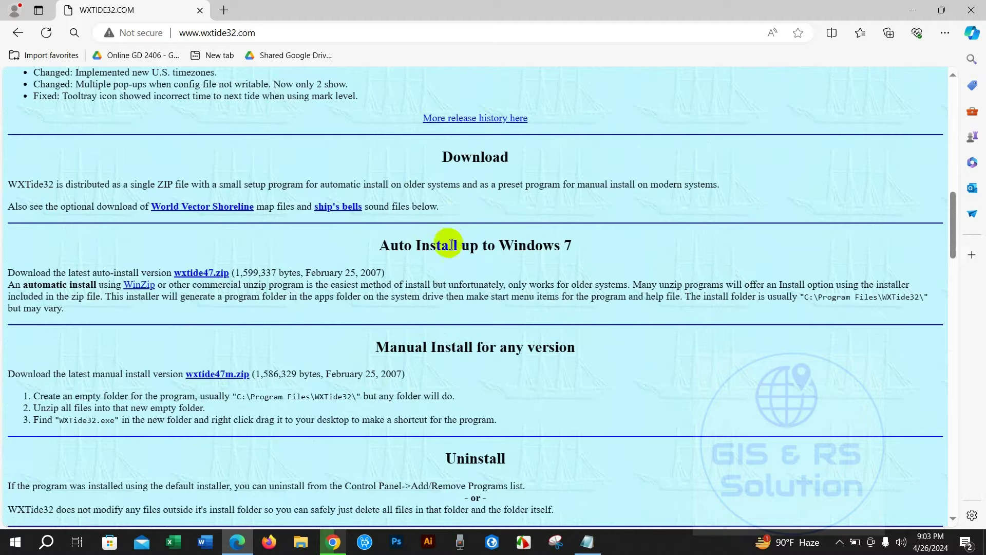
scroll(437, 249, down, 1)
scroll(437, 247, down, 1)
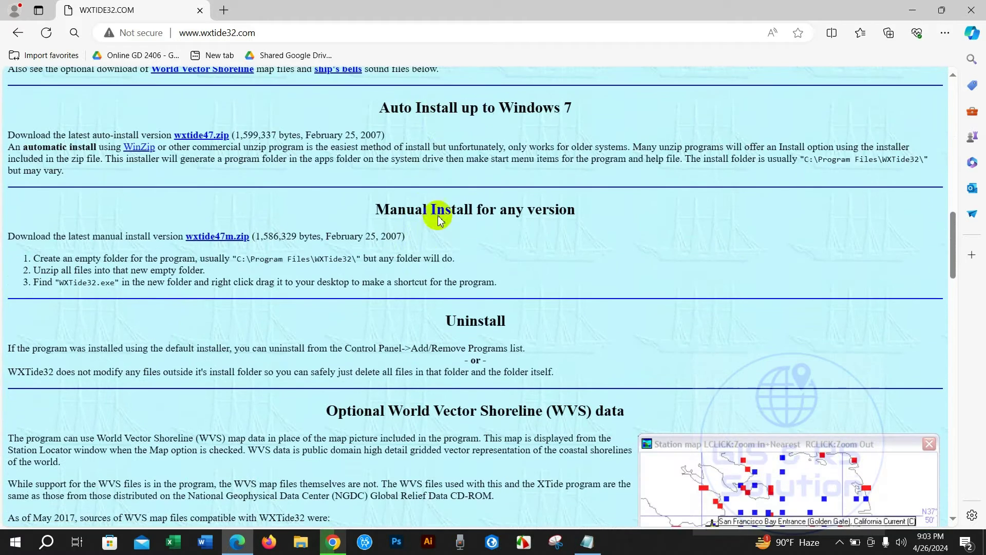
- Download wxtide47m.zip from the Manual Install section and show it in the Downloads folder
drag(445, 208, 572, 209)
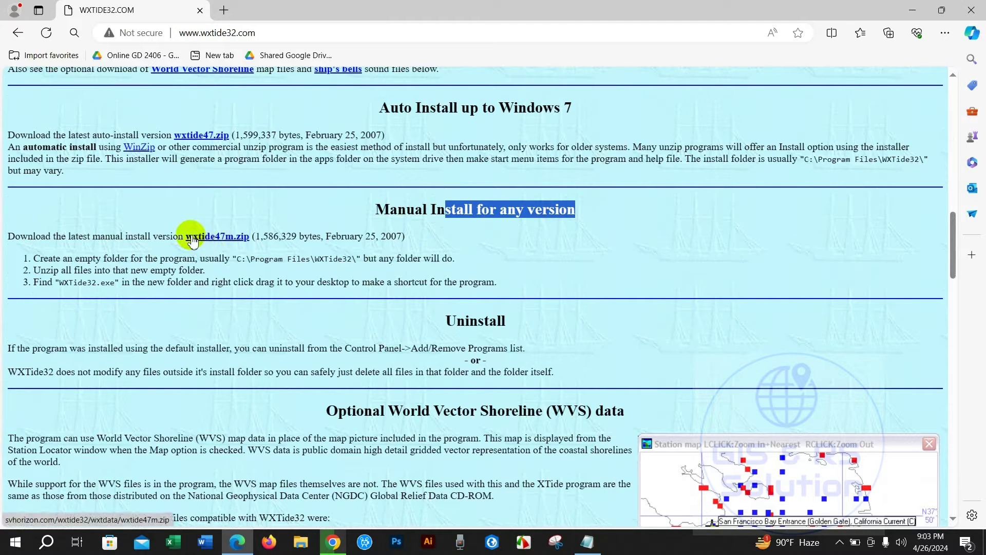
click(220, 242)
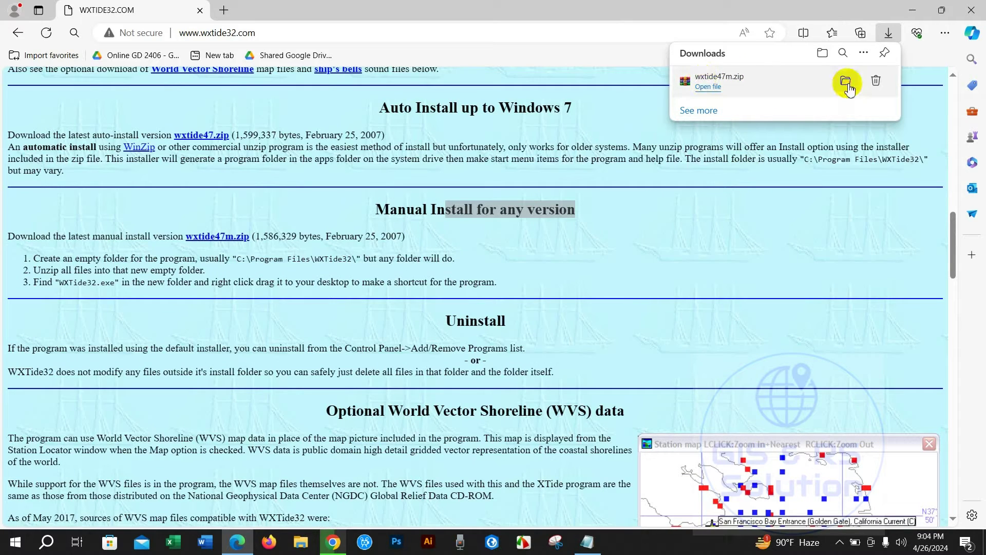
click(847, 83)
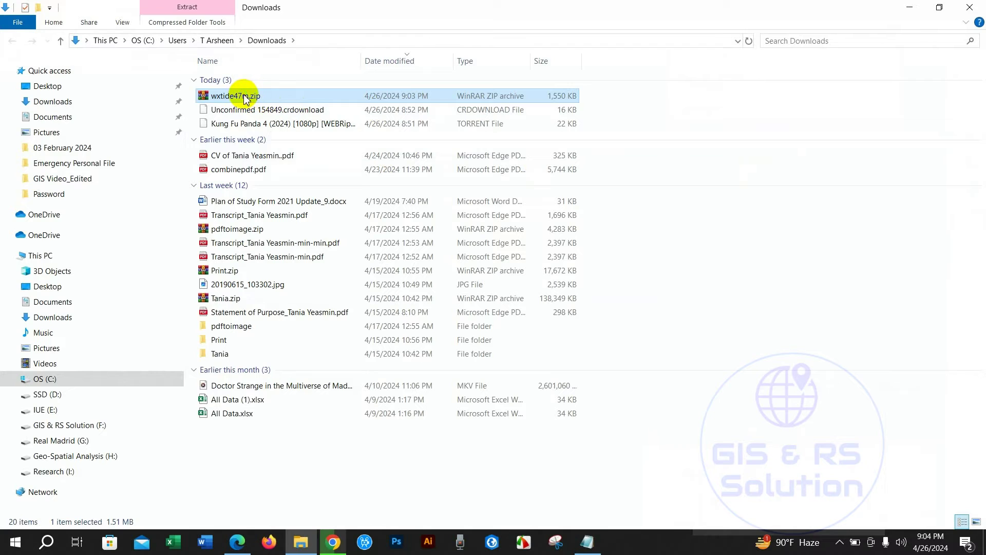
- Extract wxtide47m.zip here, open the new wxtide47m folder, and select wxtide32.exe
right_click(245, 98)
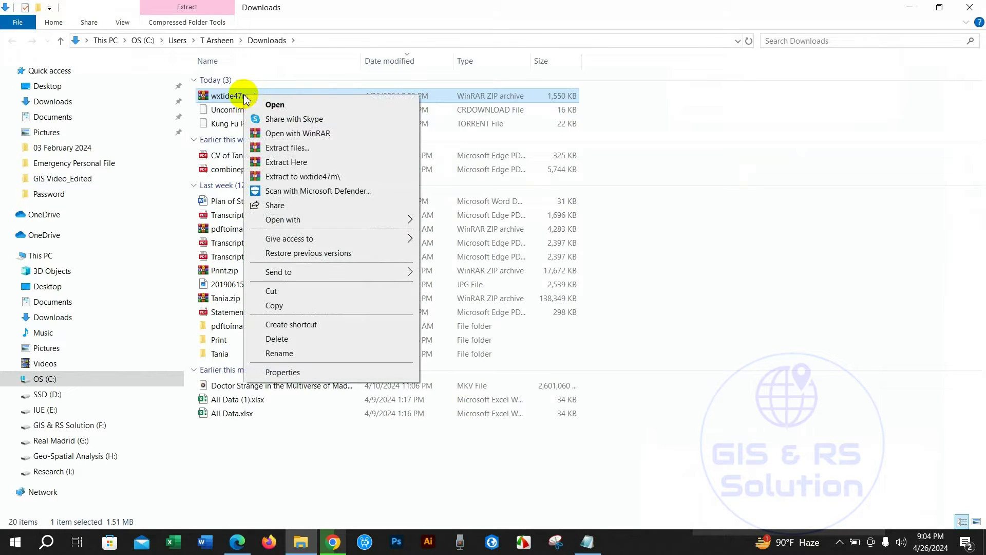
click(288, 150)
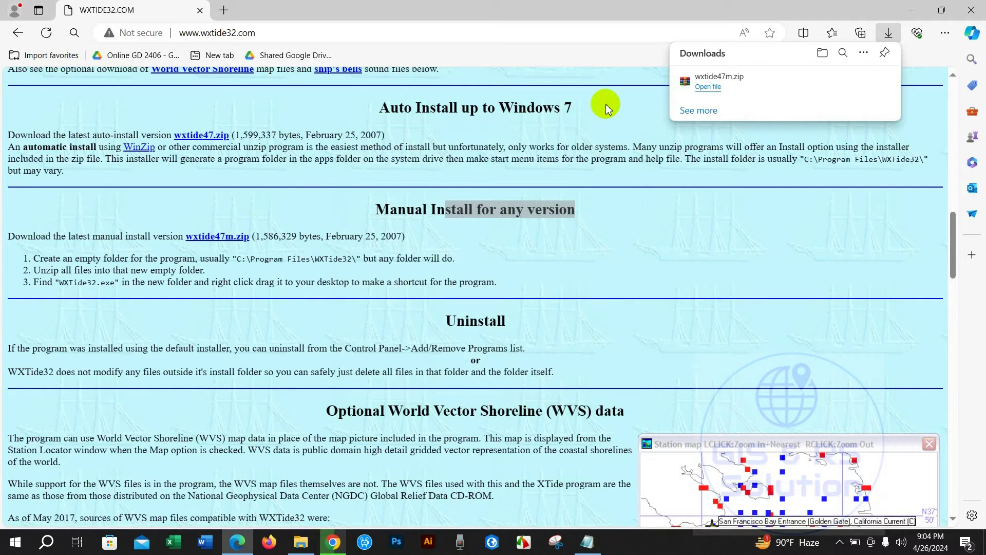
click(301, 541)
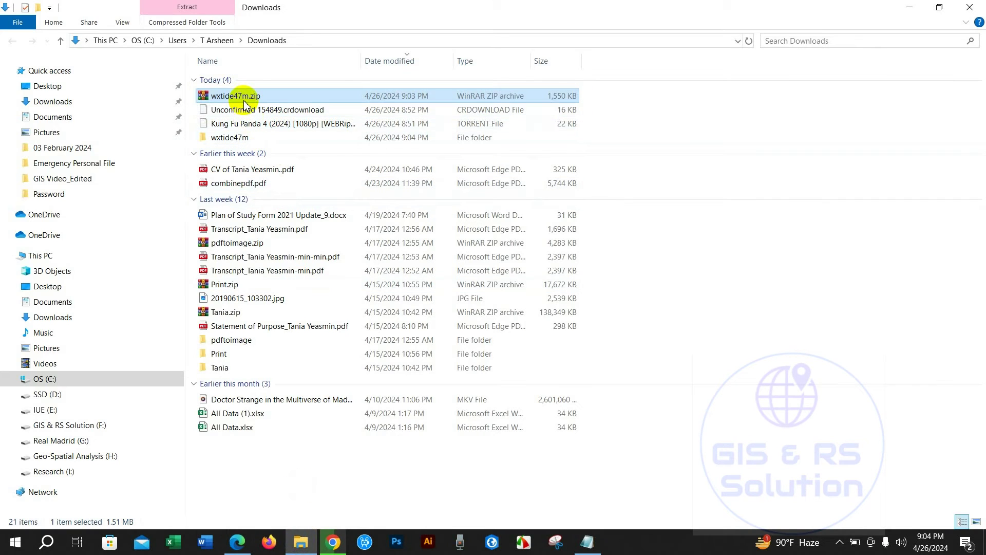
double_click(236, 137)
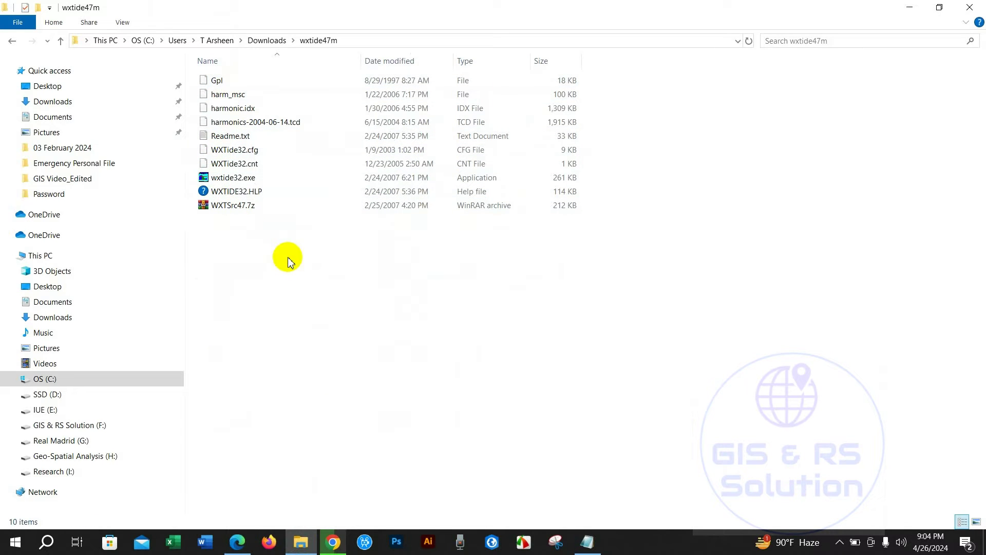
click(233, 180)
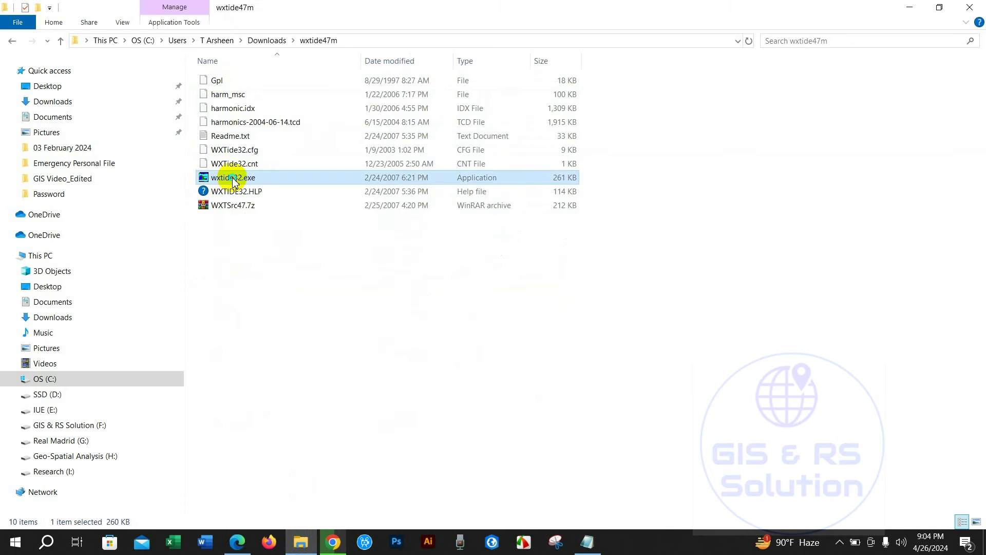
right_click(233, 180)
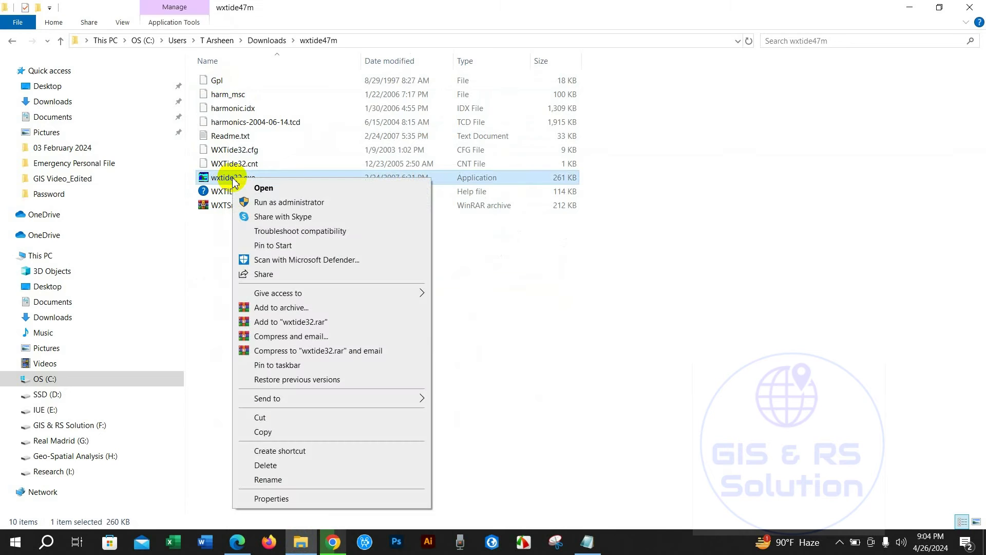
- Launch wxtide32.exe, centre the St. Petersburg tide graph, and make it taller and wider
click(279, 203)
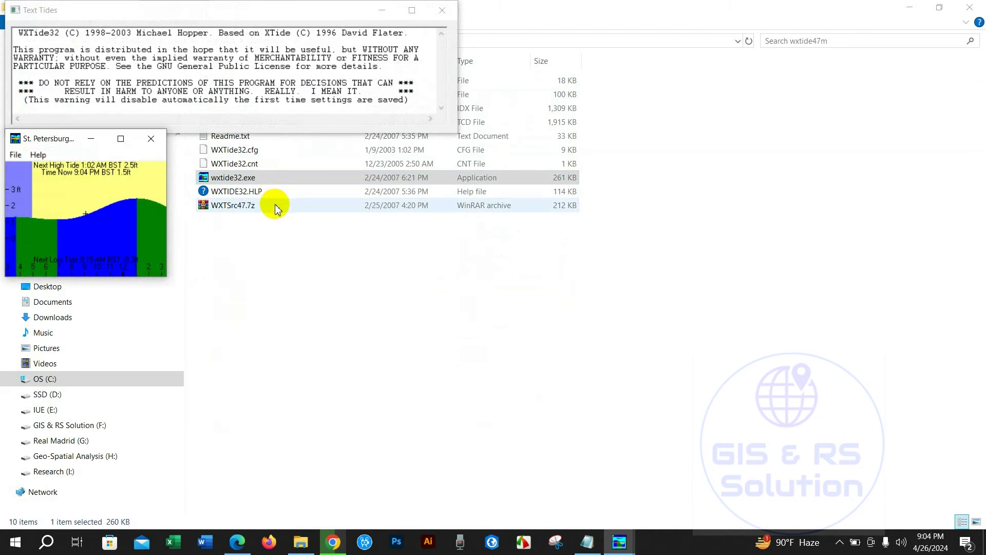
drag(68, 139, 584, 140)
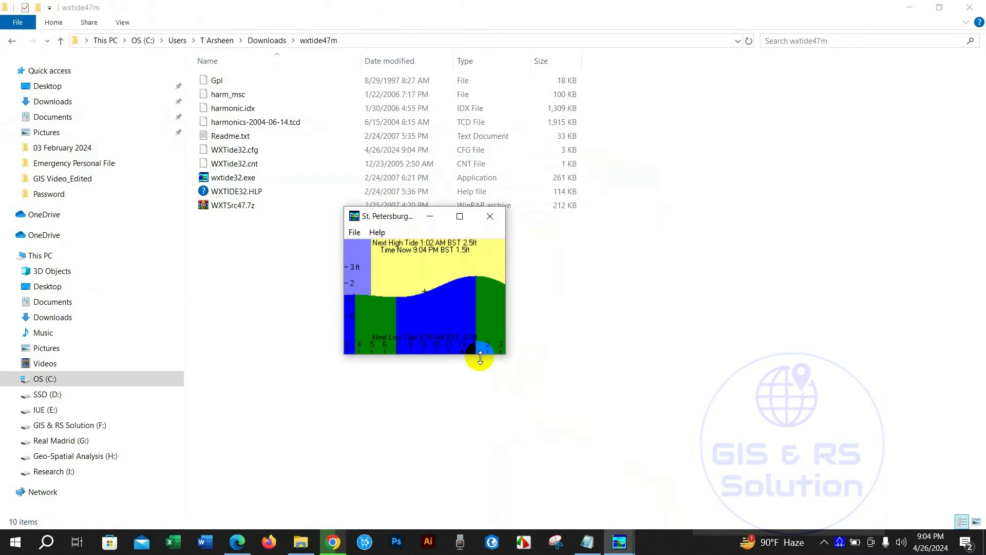
drag(480, 355, 482, 447)
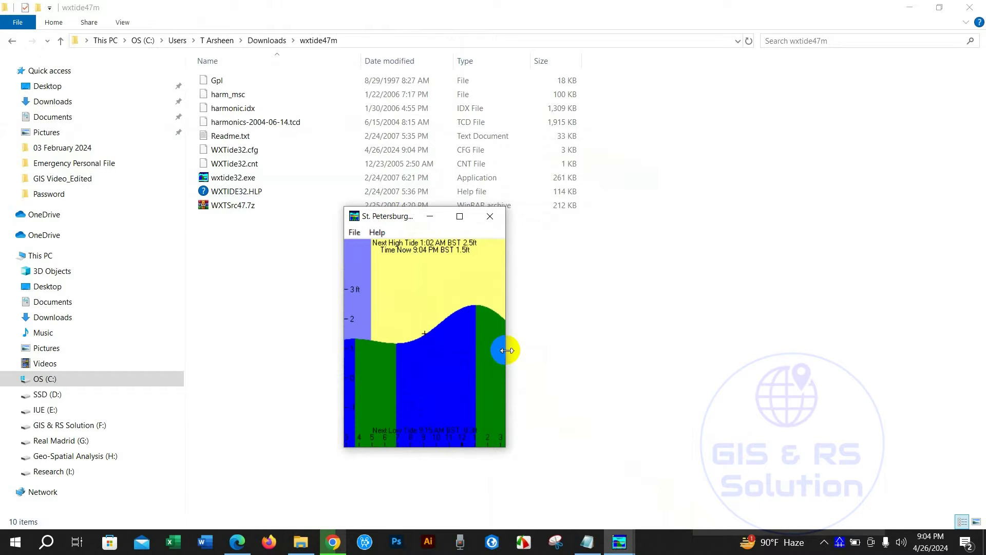
drag(506, 350, 813, 351)
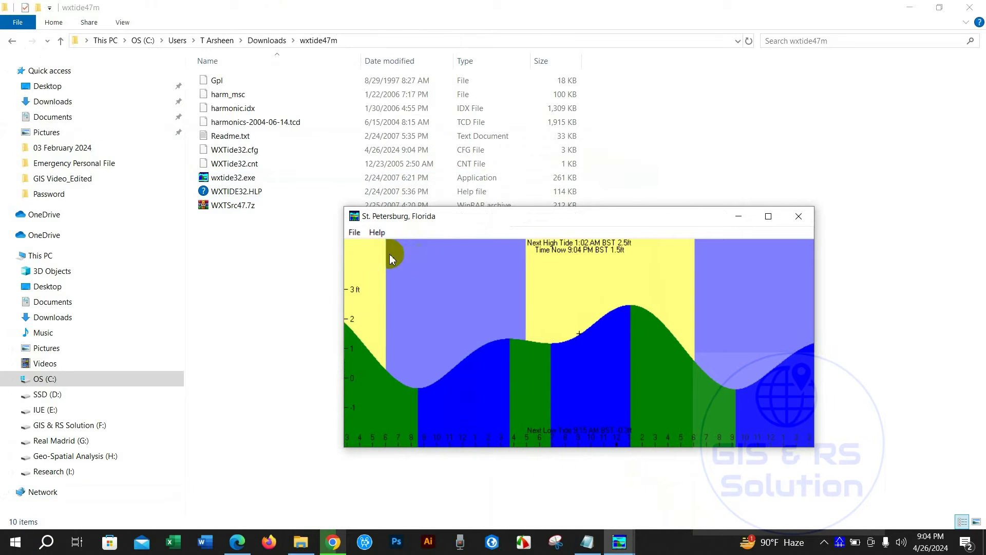
drag(480, 219, 501, 175)
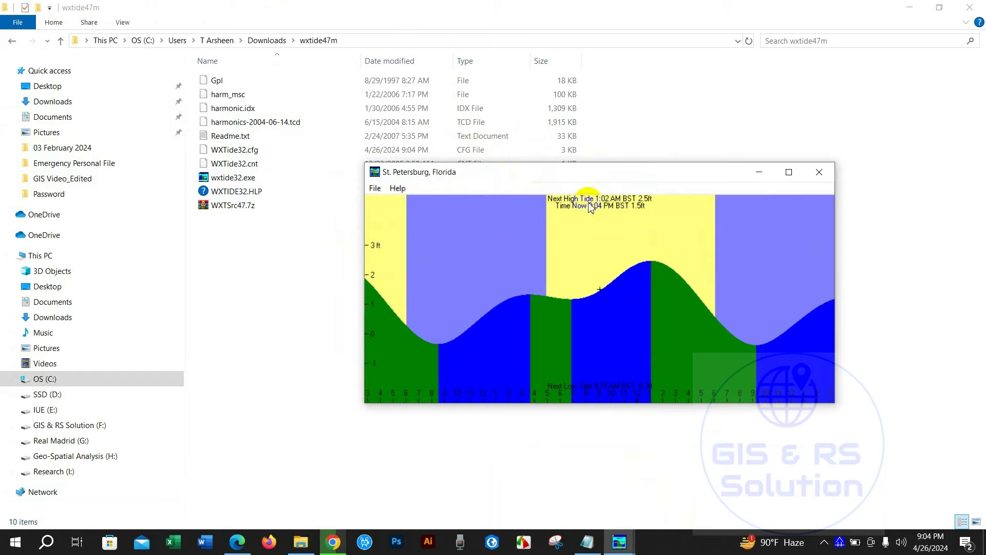
click(375, 189)
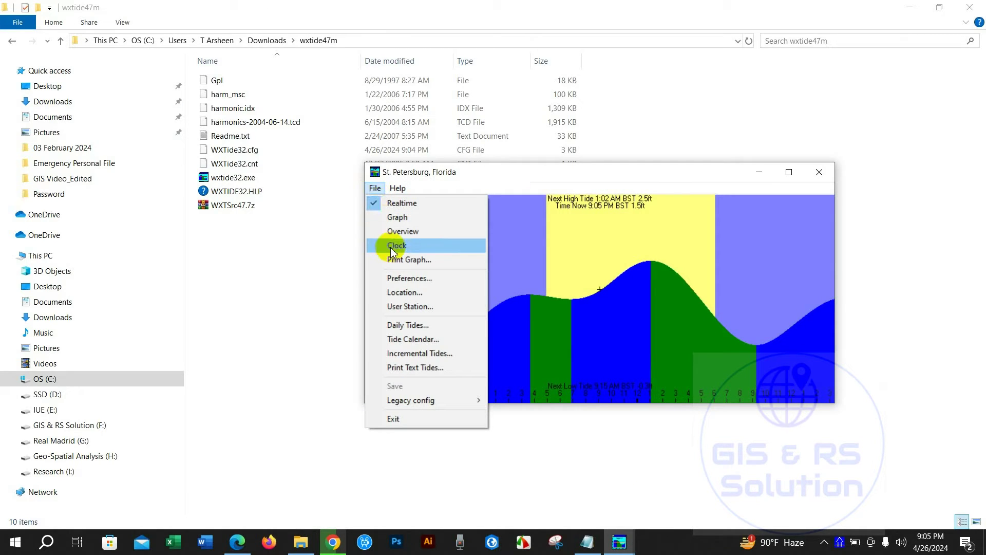
- Open the station locator and reposition and enlarge its station map window
click(405, 295)
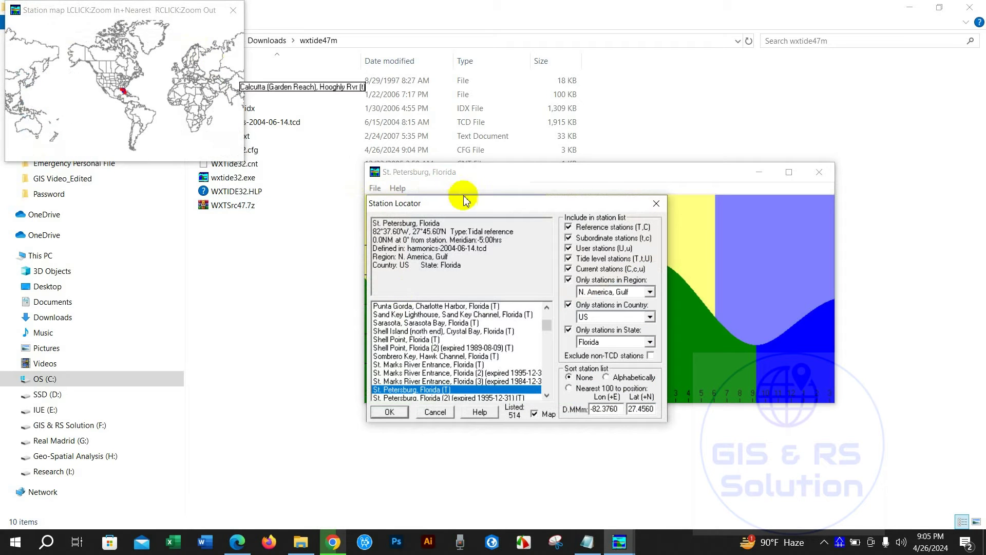
drag(464, 205, 691, 85)
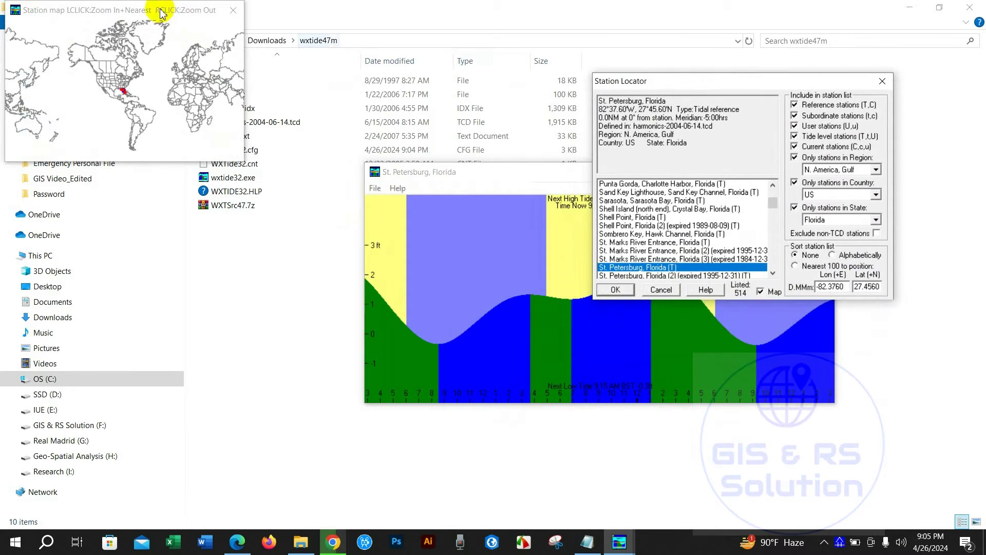
drag(116, 11, 259, 181)
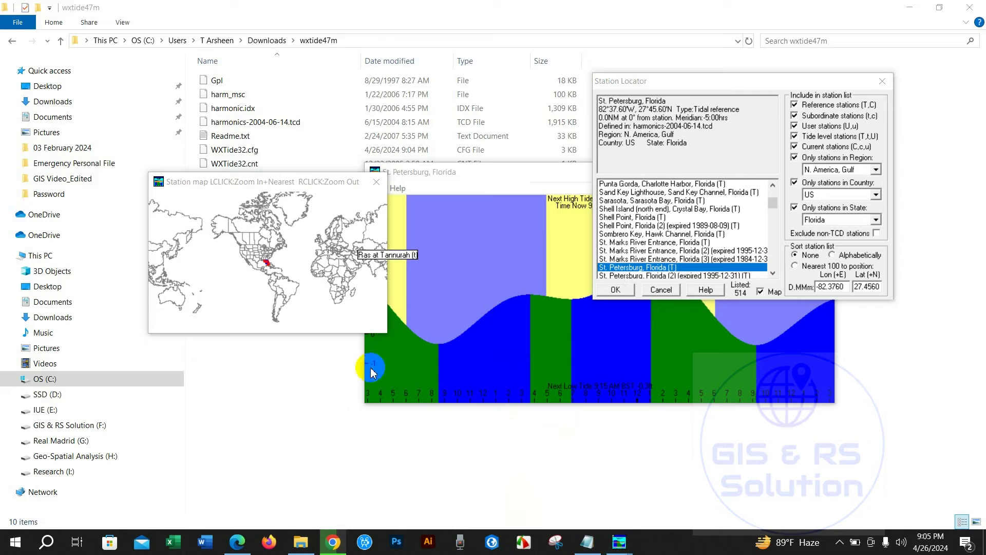
drag(213, 187, 208, 142)
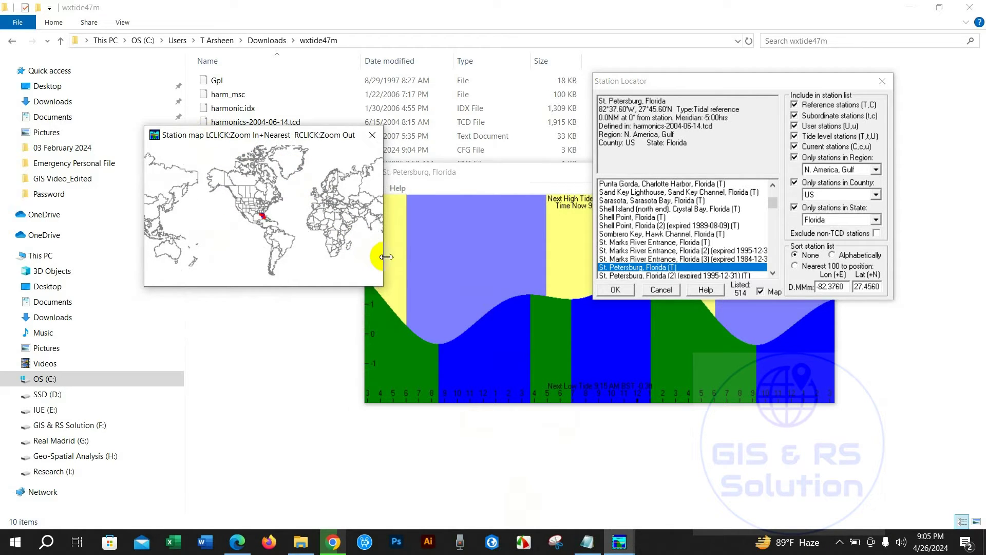
drag(387, 256, 510, 265)
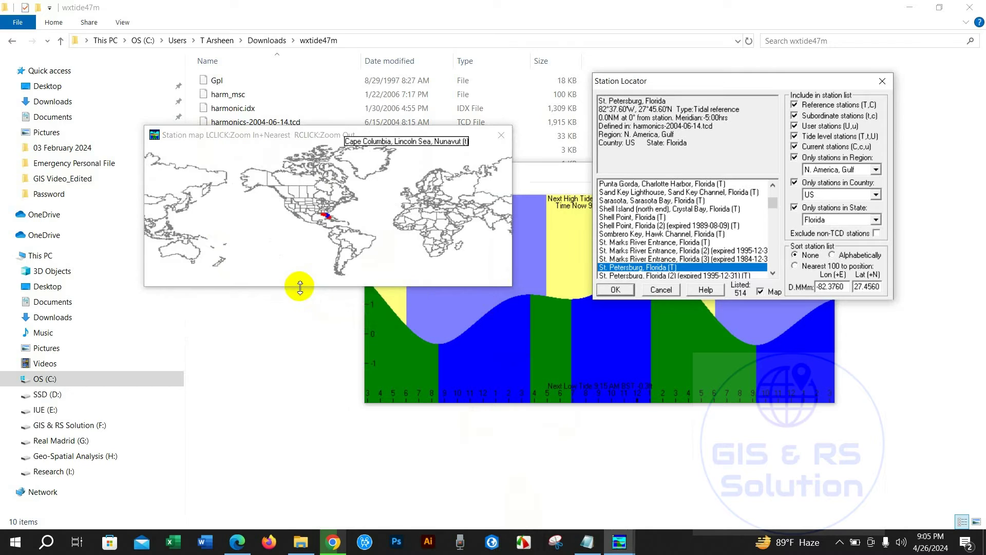
drag(300, 287, 282, 434)
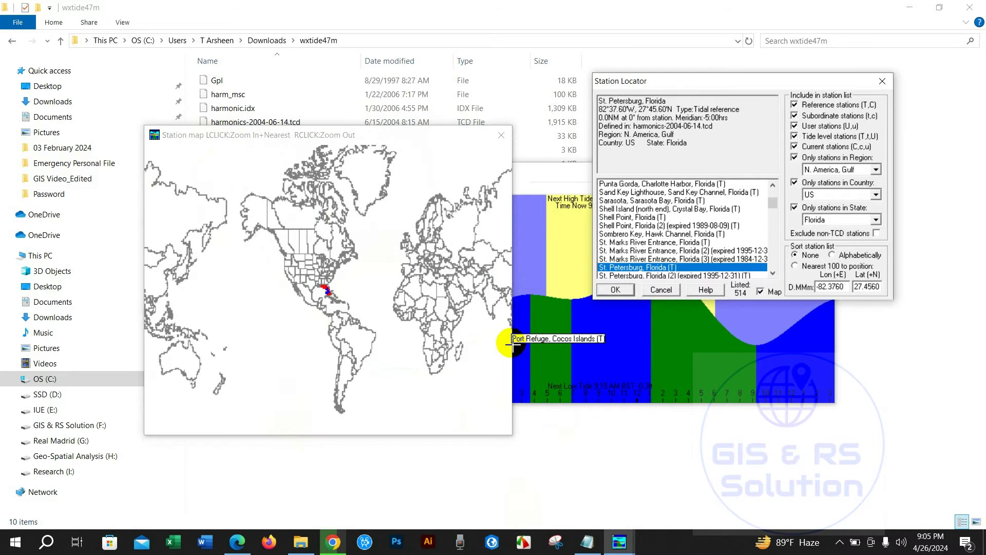
click(511, 345)
drag(515, 357, 600, 357)
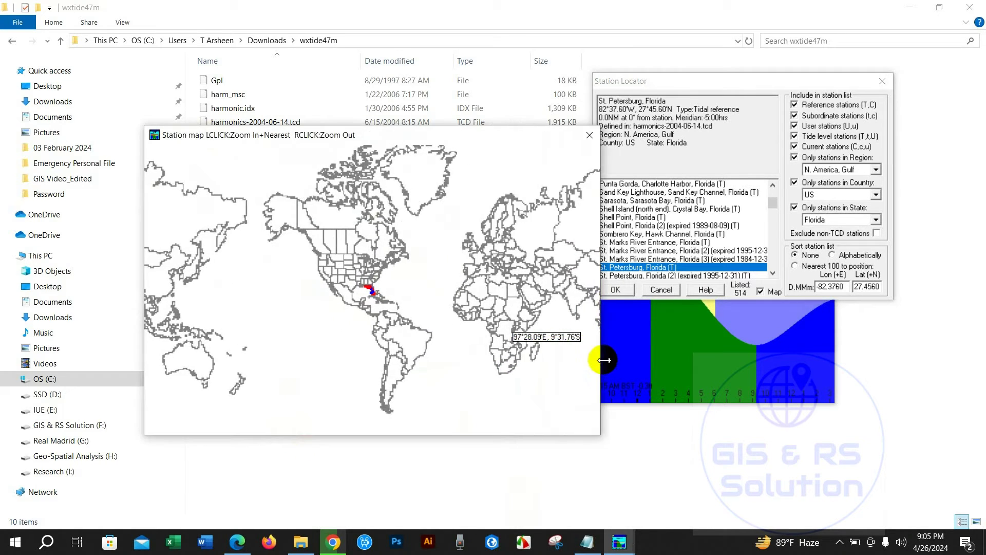
- Zoom the map into the Bay of Bengal and confirm Kutubdia Island, Bangladesh, as the station
click(361, 293)
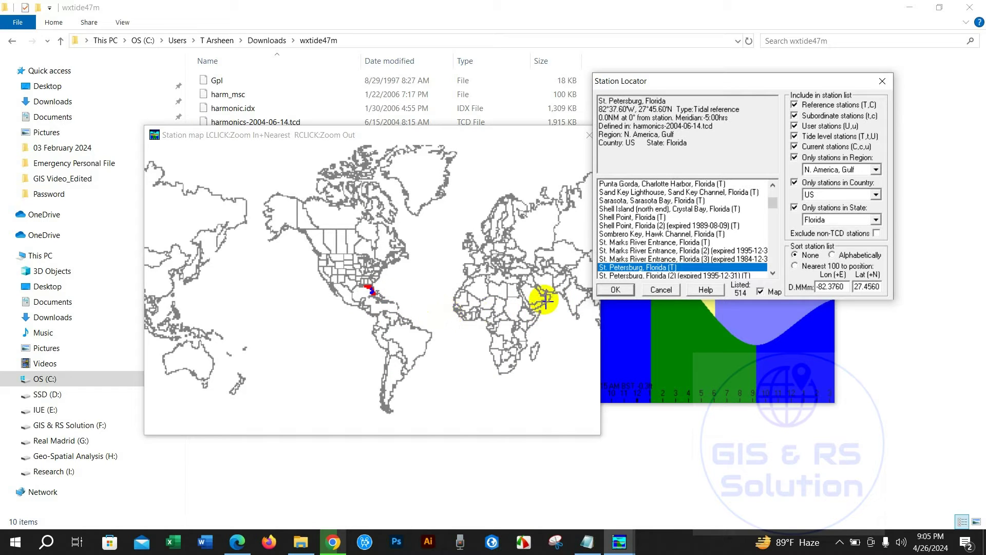
click(544, 284)
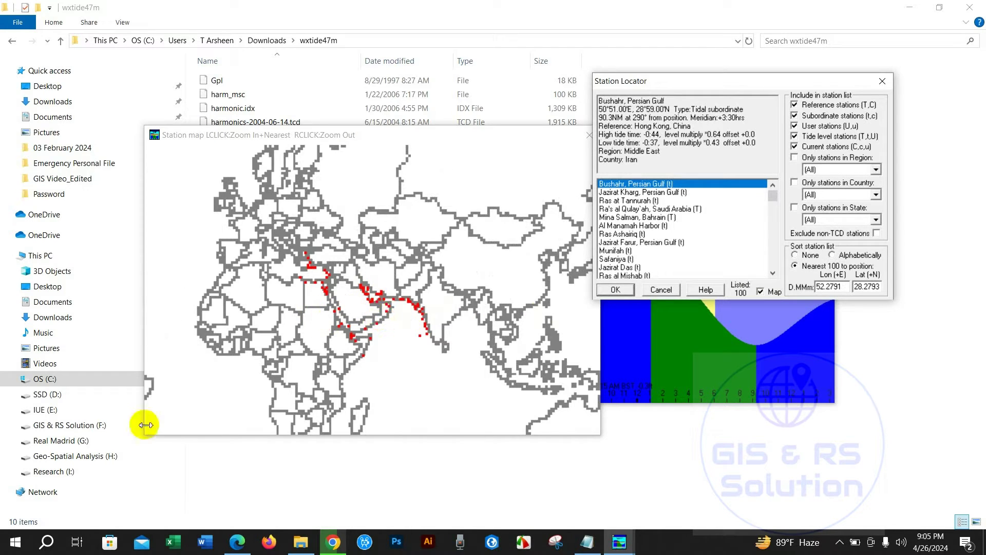
click(458, 302)
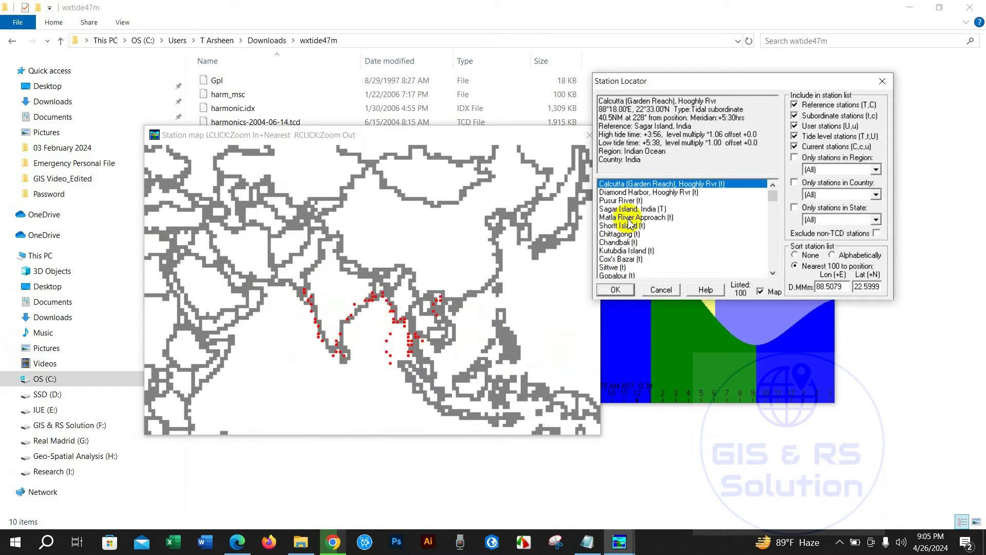
mouse_move(773, 197)
mouse_down()
mouse_move(773, 266)
mouse_move(773, 192)
mouse_up()
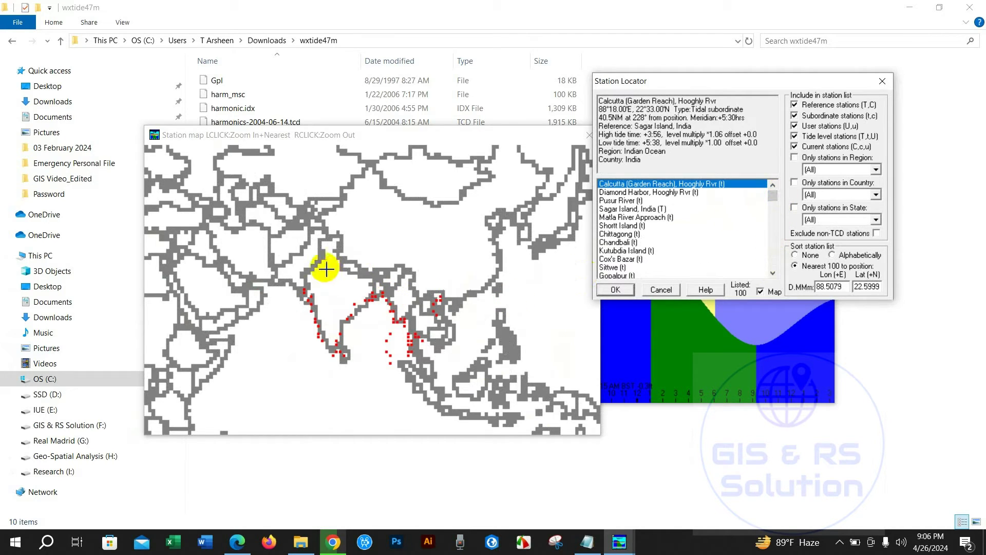
click(322, 251)
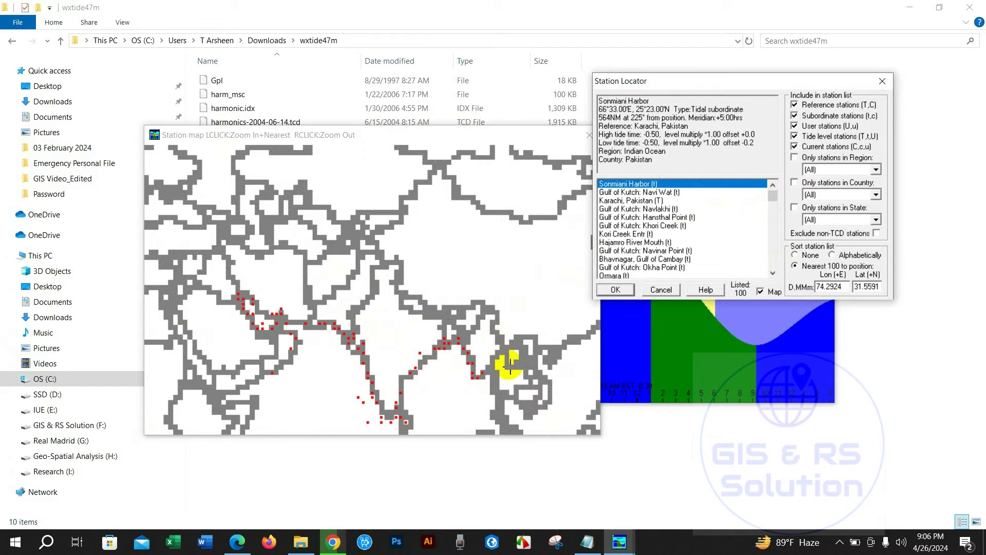
click(486, 361)
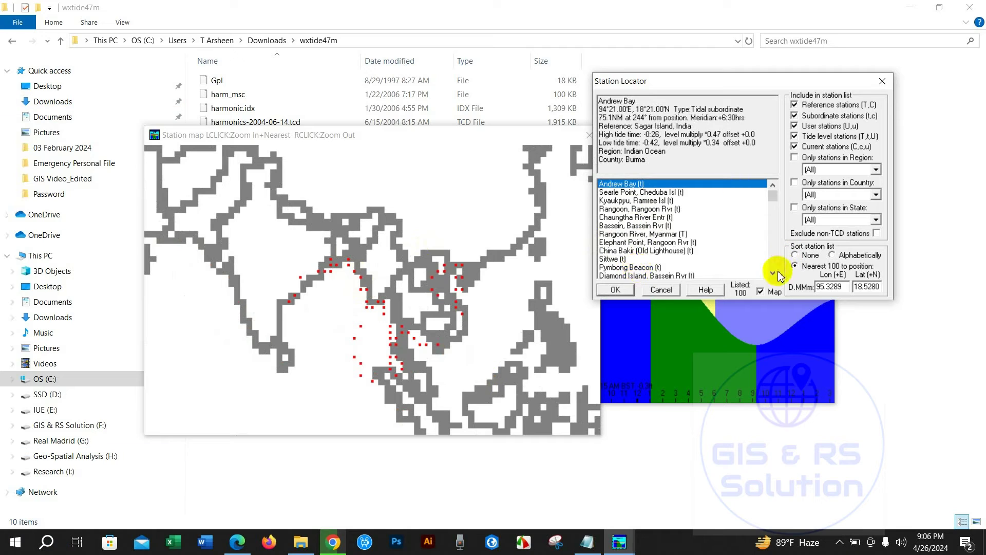
click(773, 218)
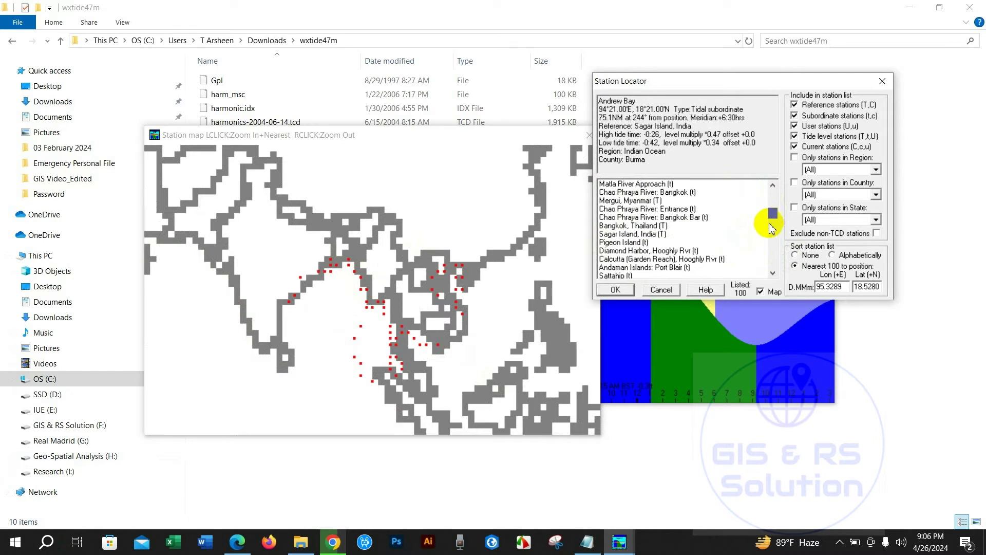
click(769, 225)
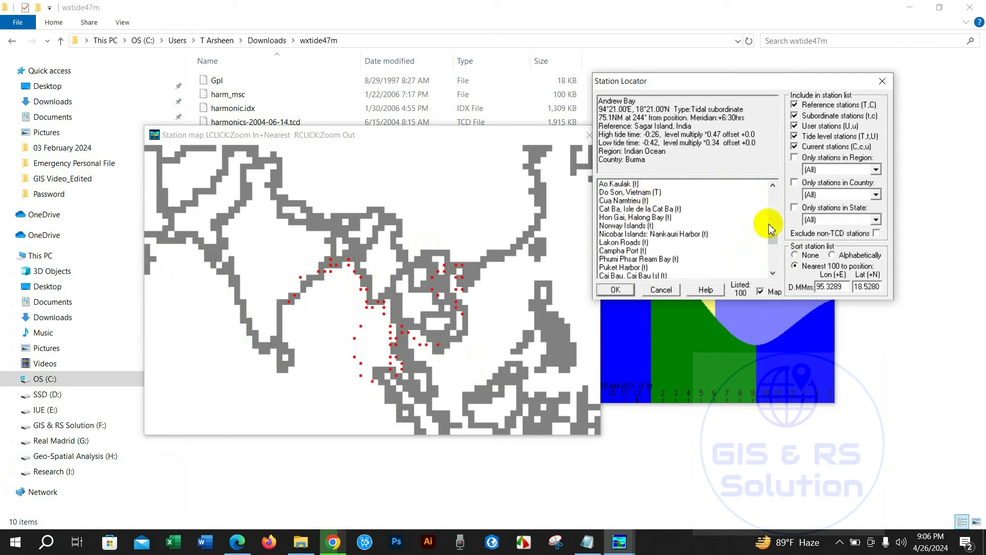
mouse_move(770, 234)
mouse_down()
mouse_move(772, 267)
mouse_move(771, 198)
mouse_up()
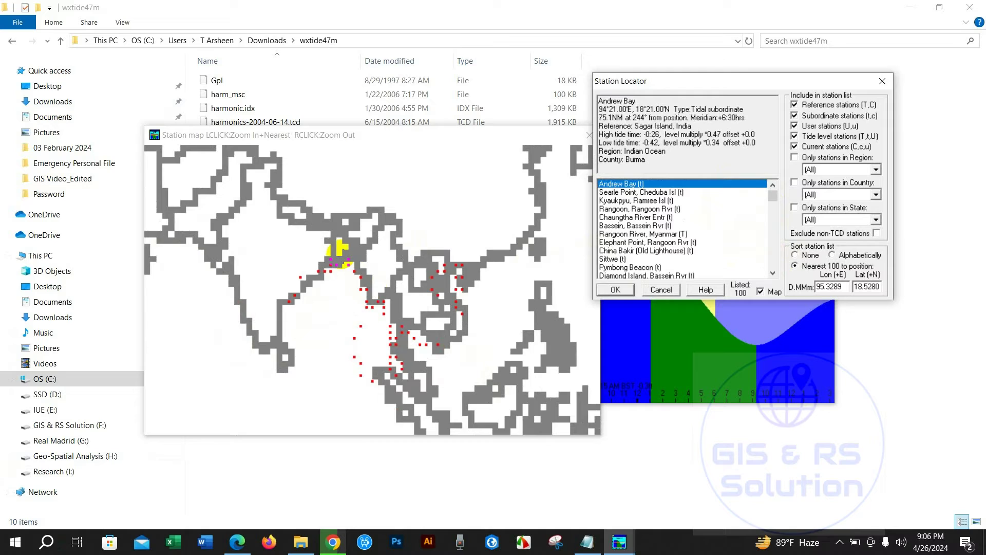
click(344, 248)
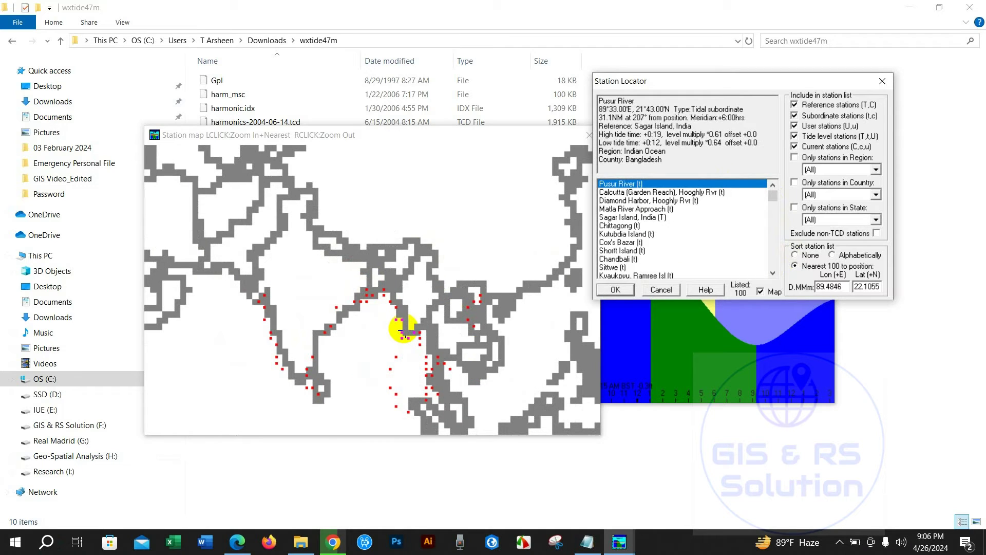
click(621, 234)
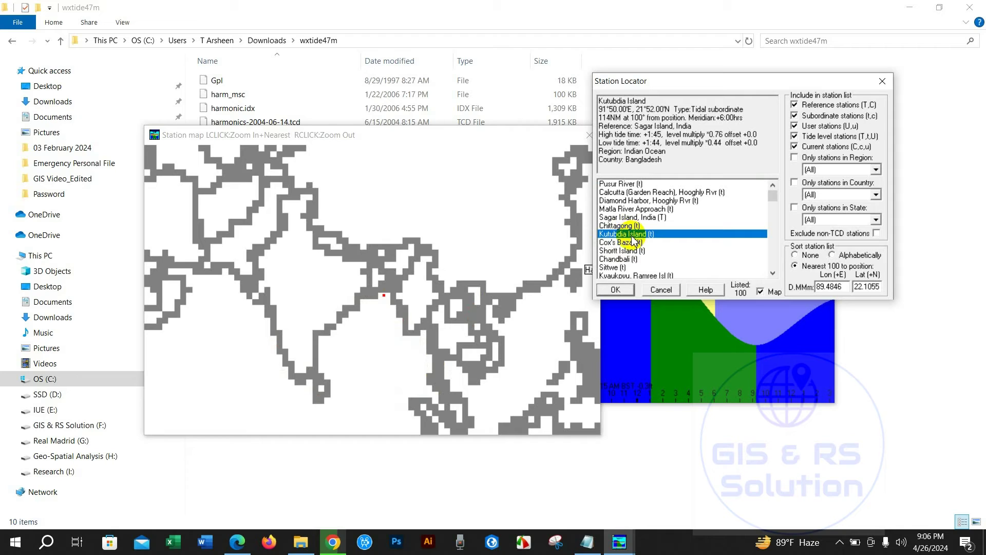
click(613, 291)
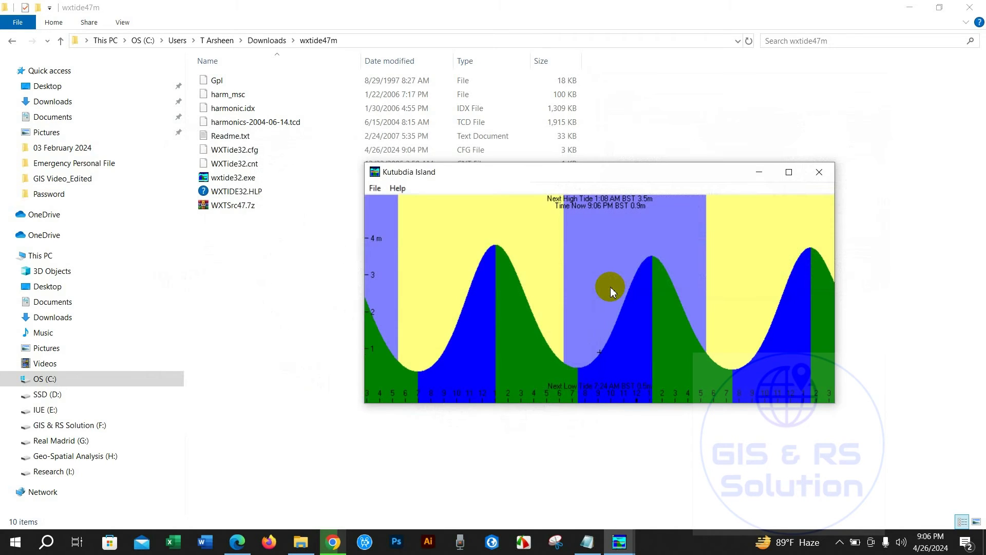
- Show the Kutubdia Island Overview, moved right and resized to span through 05-10
click(374, 189)
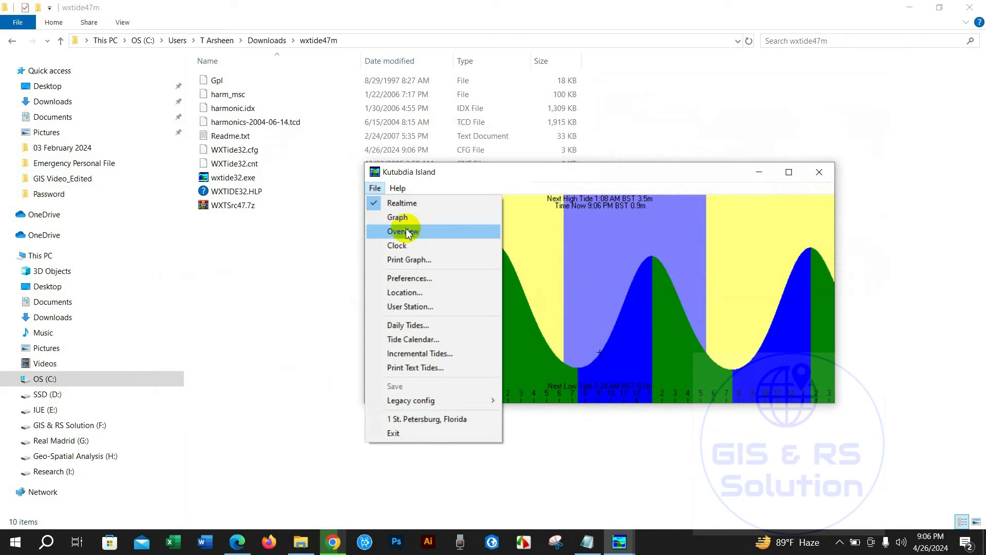
click(403, 230)
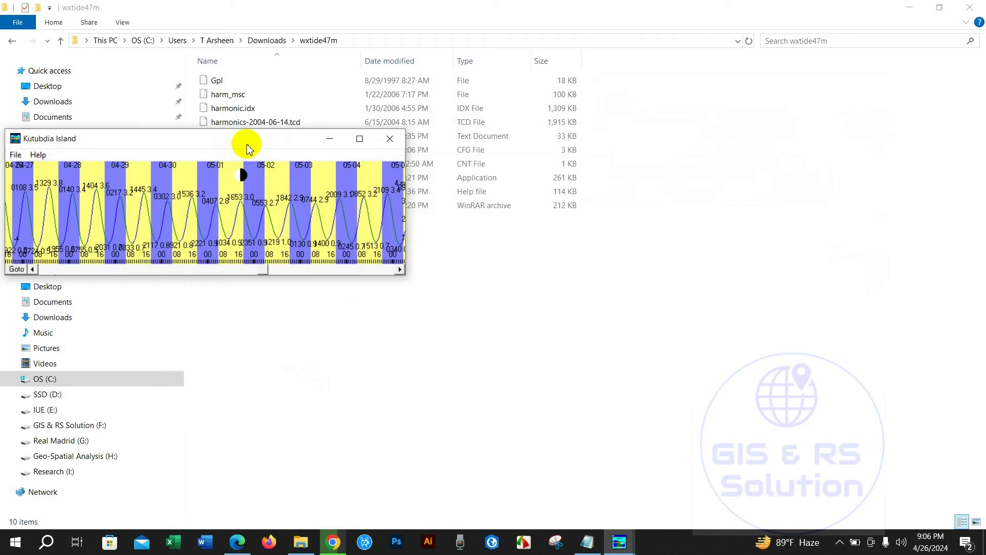
drag(246, 144, 518, 167)
drag(659, 247, 911, 245)
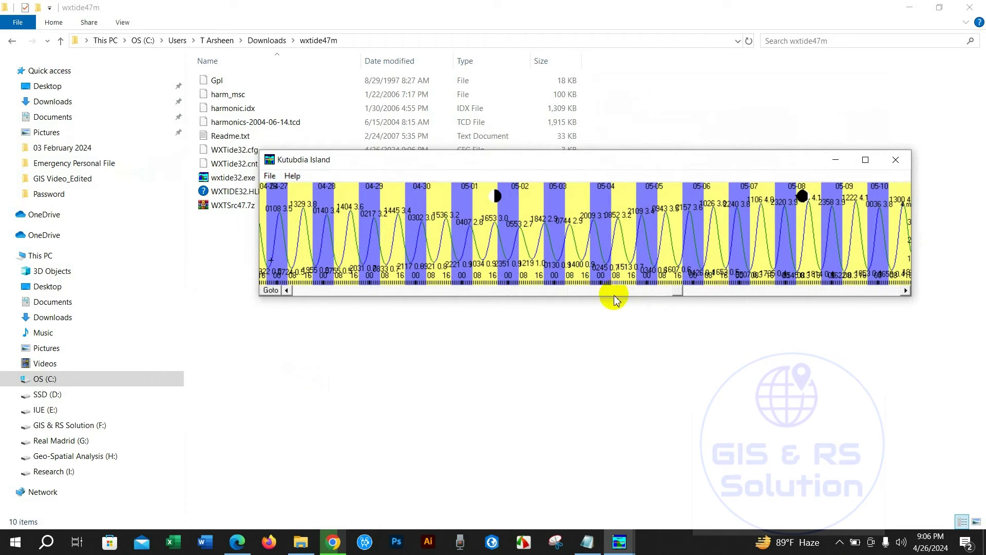
drag(615, 295, 615, 370)
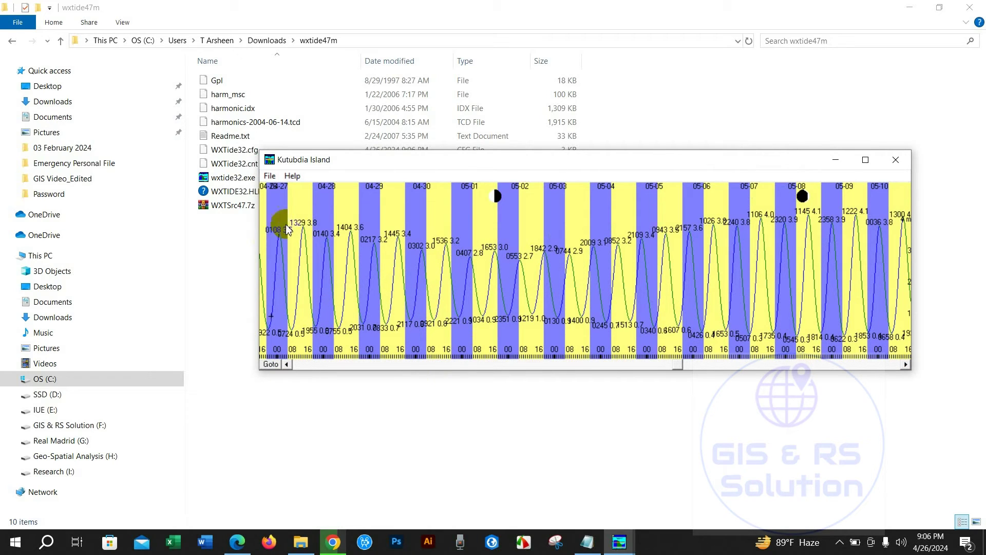
- Scroll the overview chart two steps later and bring the Kutubdia Island window forward
click(905, 365)
click(906, 365)
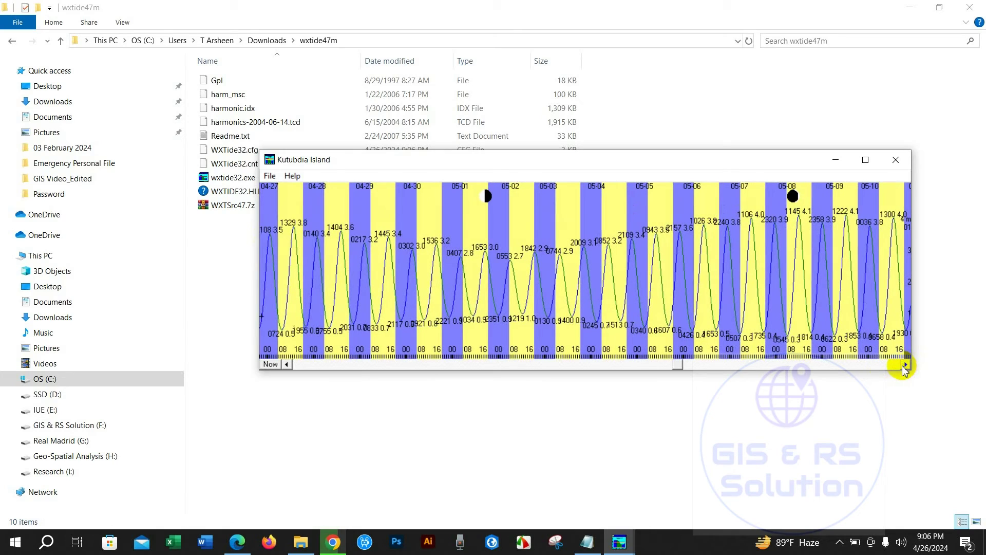
mouse_move(619, 542)
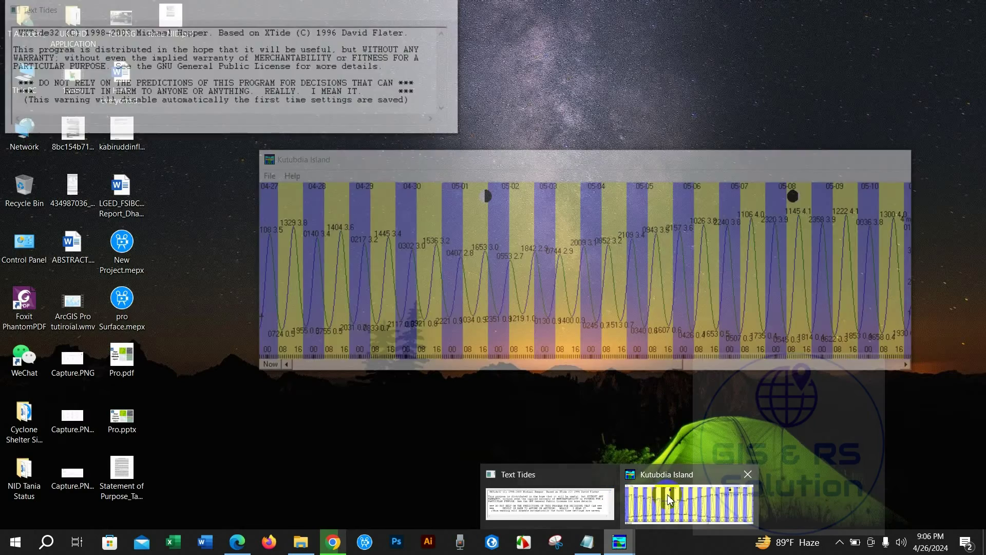
click(669, 499)
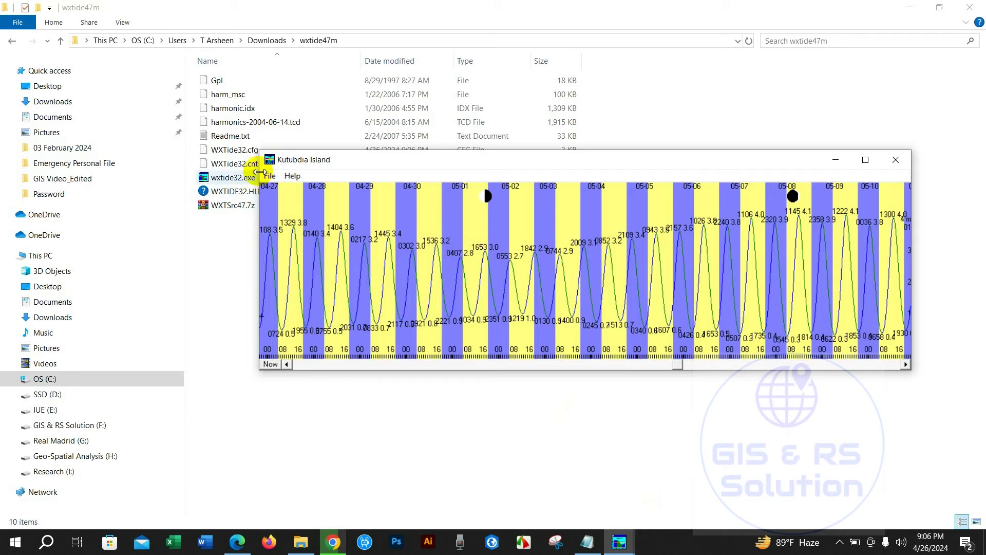
click(269, 177)
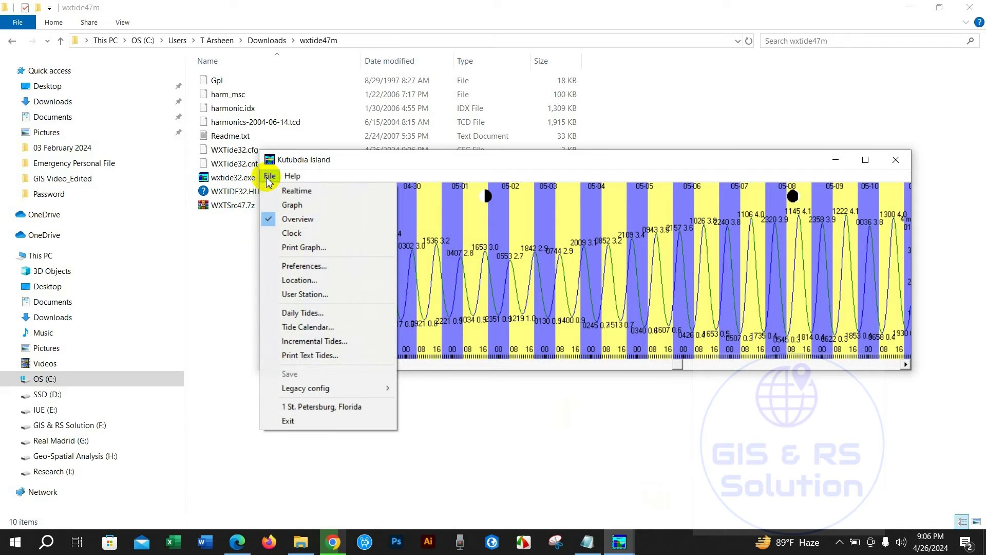
- Request Daily Tides with a 20-day length and 18 January 2024 start, then start it
click(298, 314)
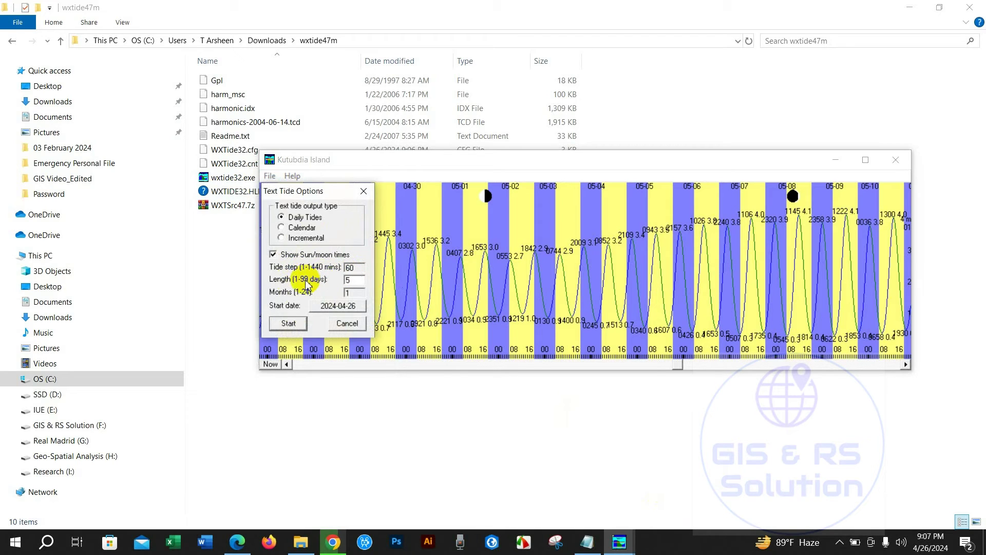
double_click(348, 281)
text(20)
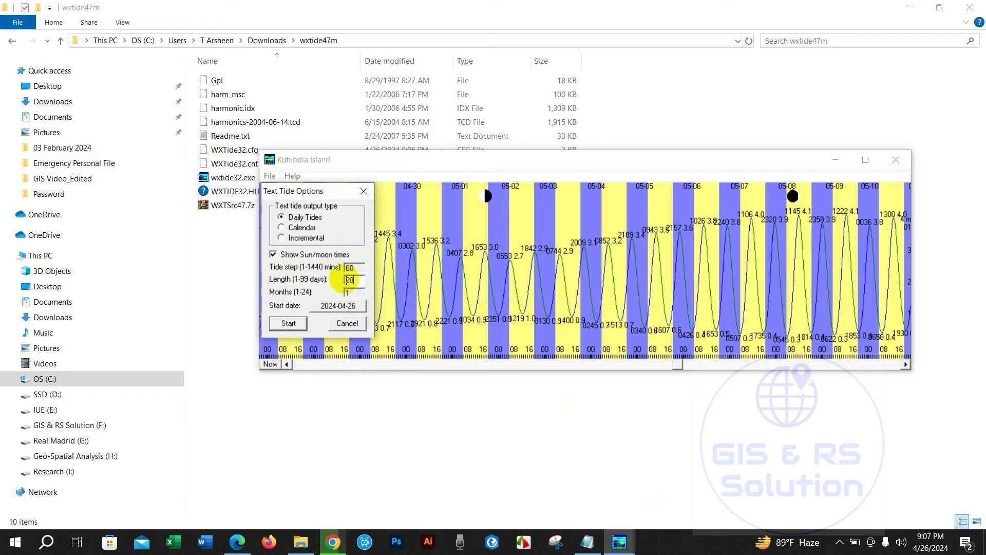
double_click(354, 293)
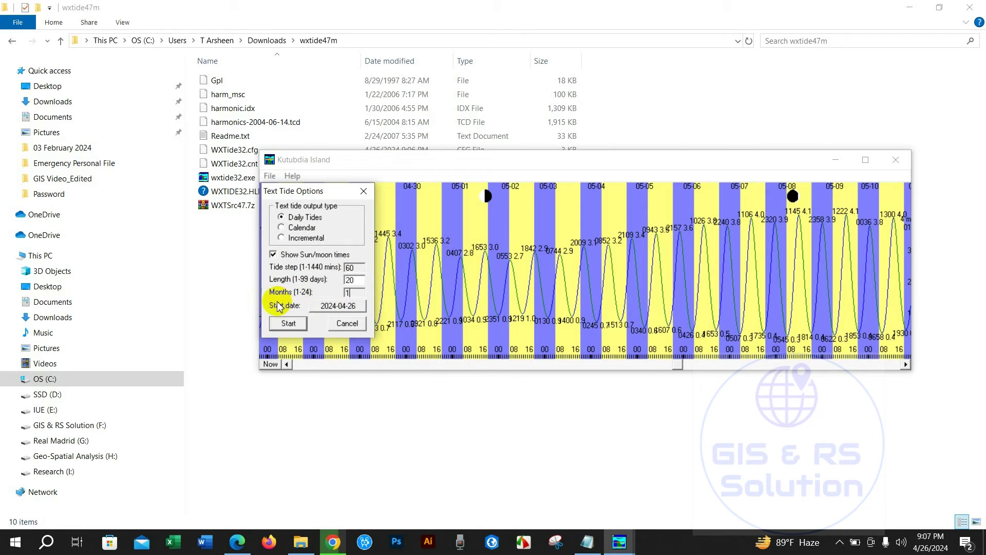
click(337, 308)
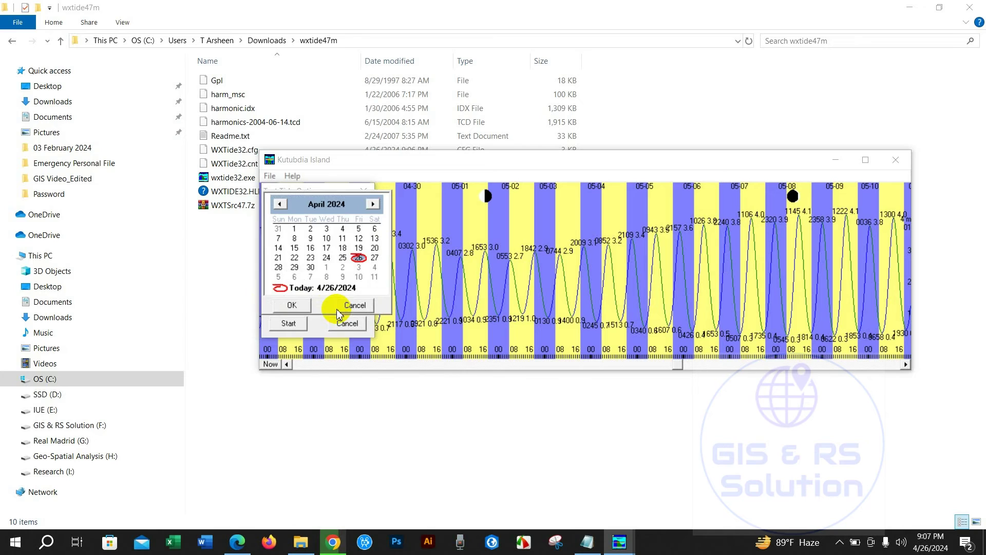
click(280, 205)
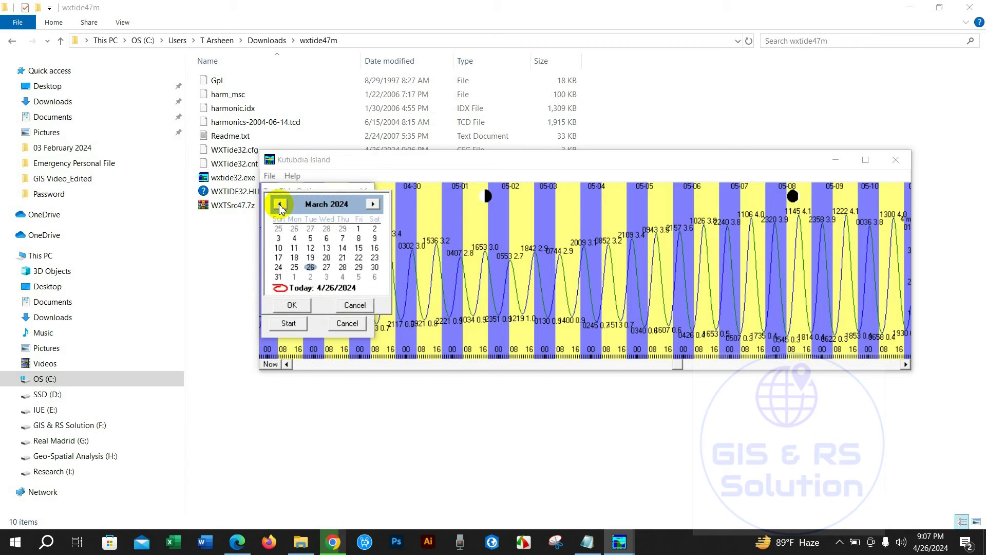
click(280, 205)
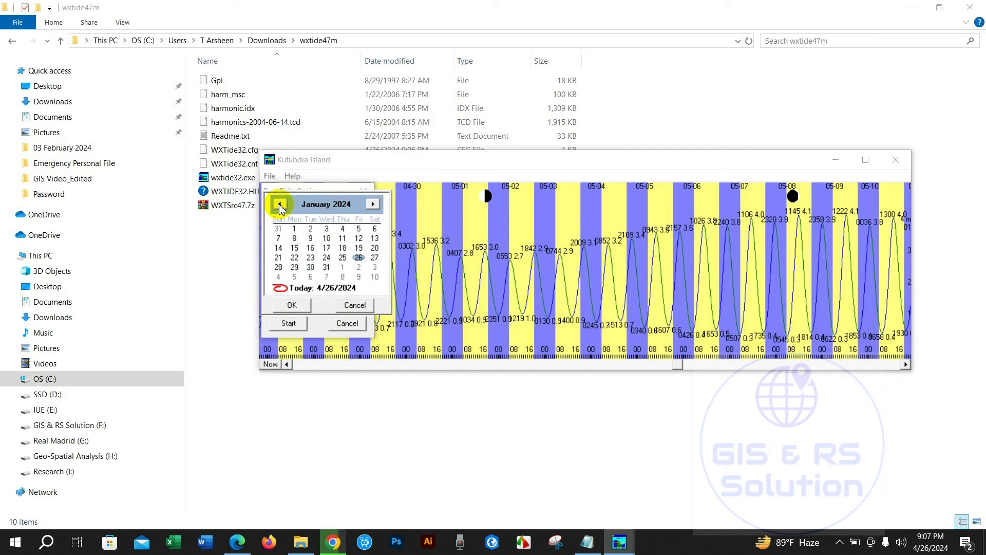
click(343, 249)
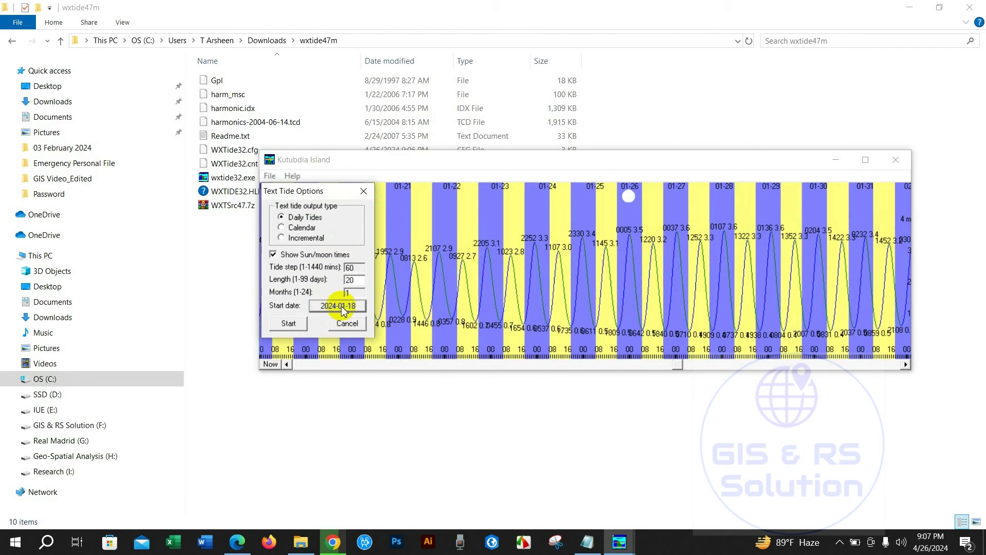
click(294, 323)
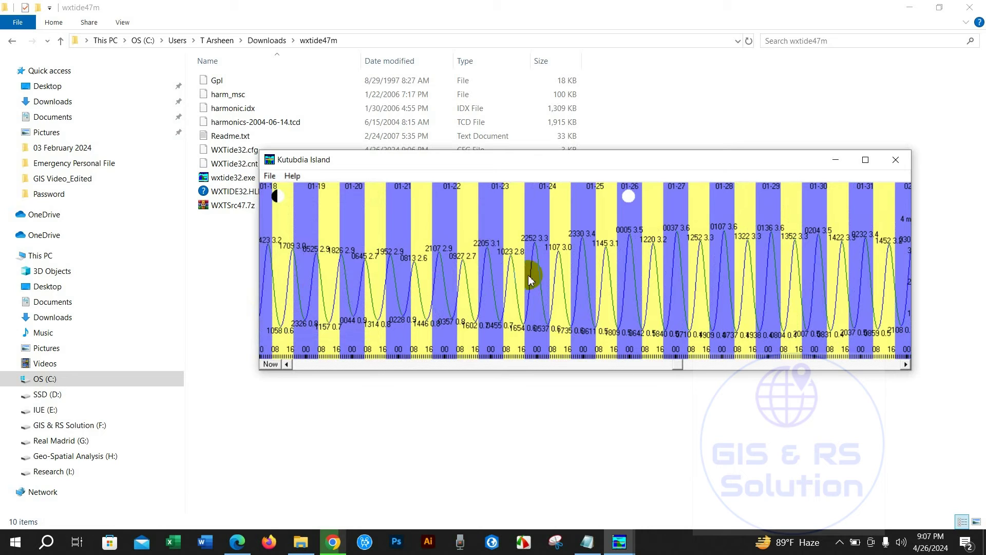
- Bring up Text Tides from the taskbar, centre and lengthen it, and jump to its end
mouse_move(493, 373)
mouse_down()
mouse_move(502, 440)
mouse_move(498, 370)
mouse_up()
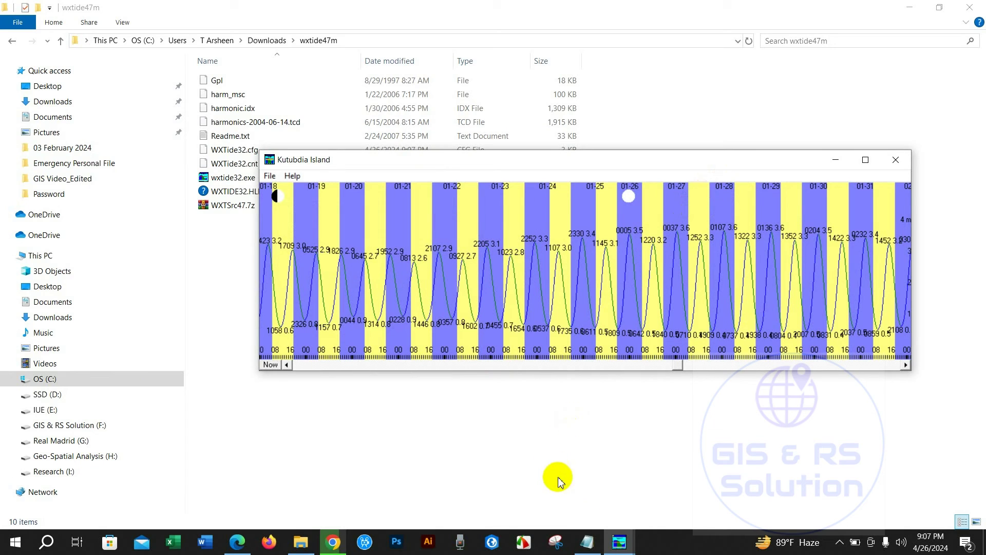
click(618, 542)
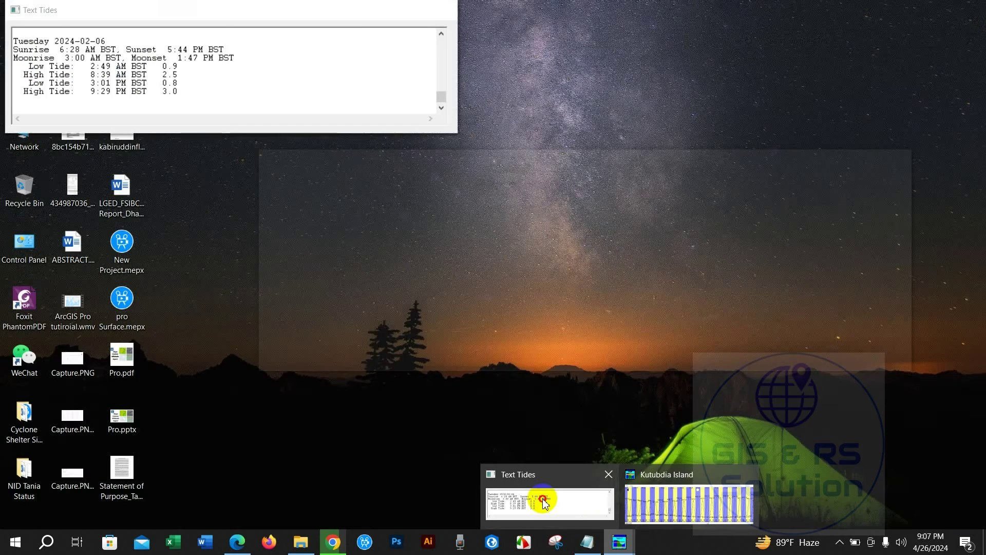
click(543, 501)
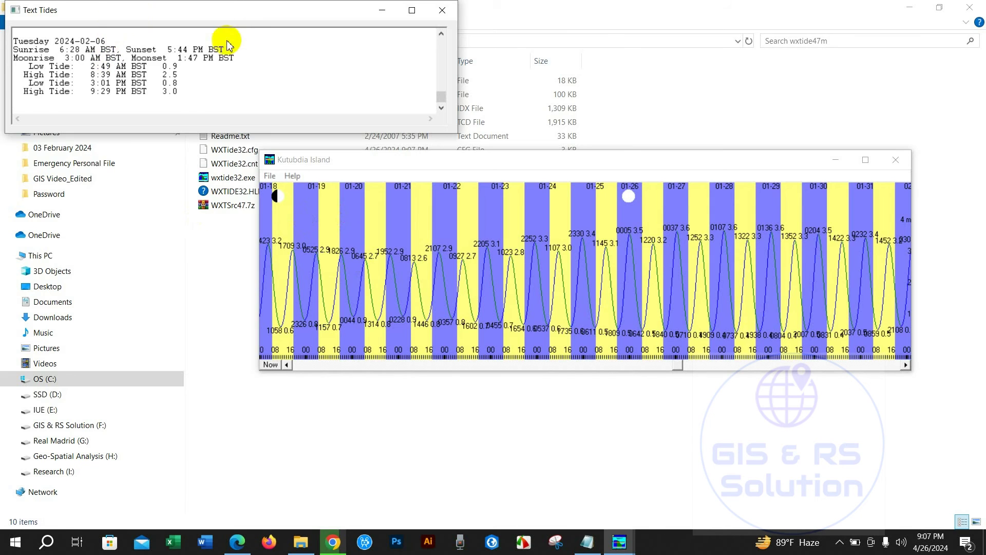
drag(118, 15, 283, 64)
drag(303, 180, 304, 334)
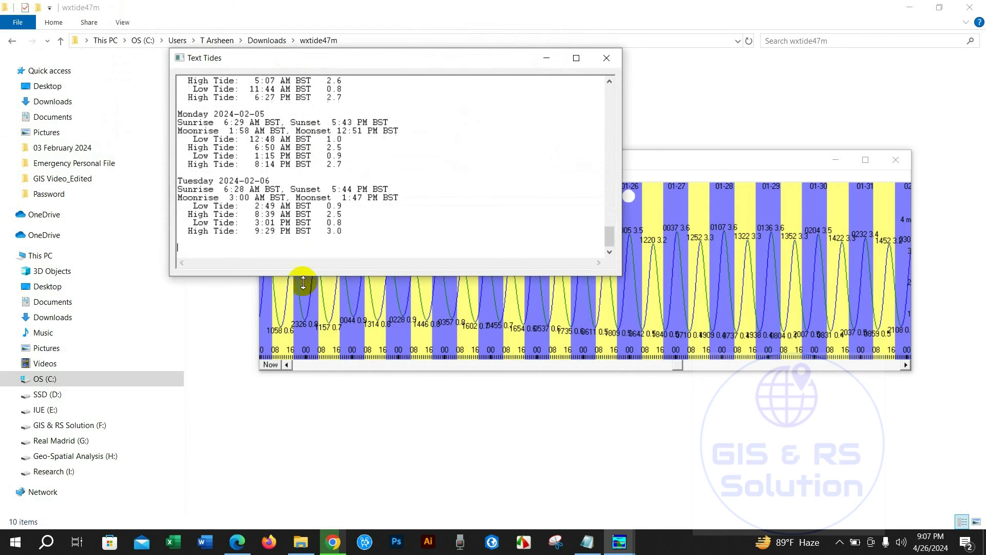
drag(608, 286, 608, 97)
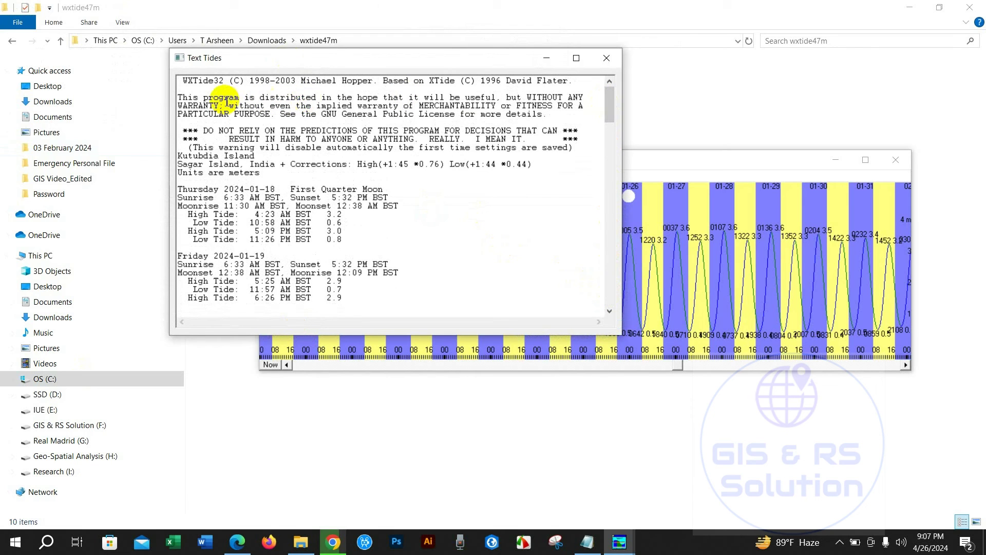
key(ctrl+End)
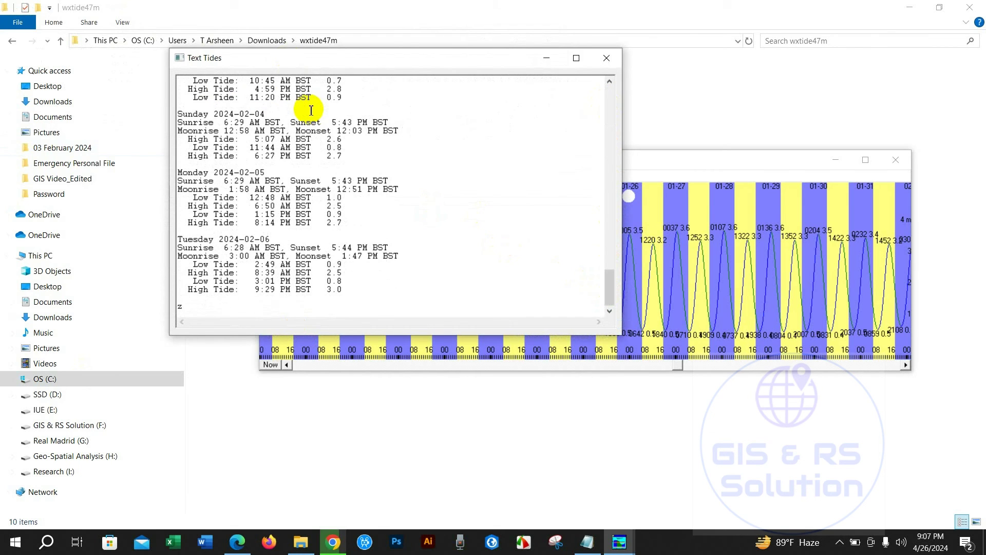
key(BackSpace)
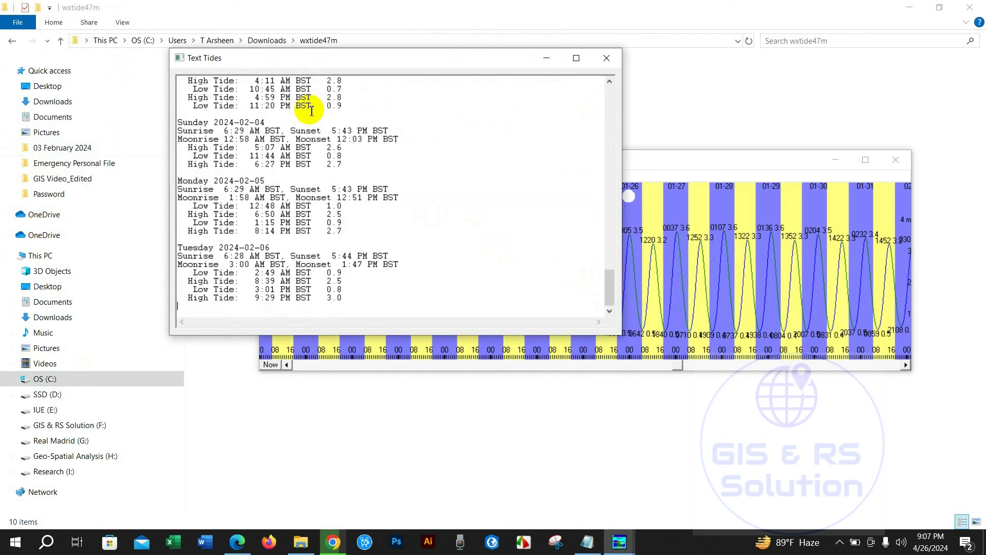
drag(610, 282, 608, 88)
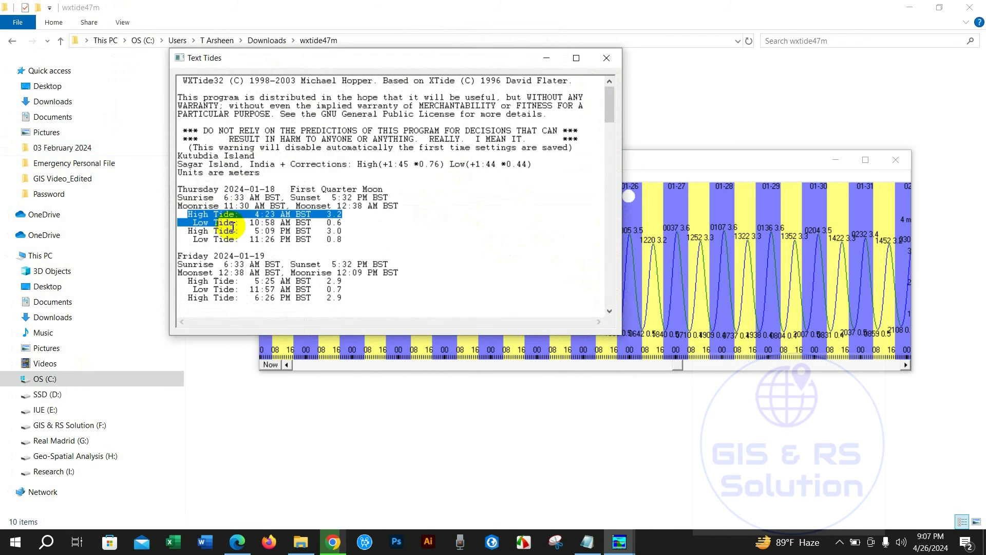
drag(189, 214, 353, 240)
click(310, 240)
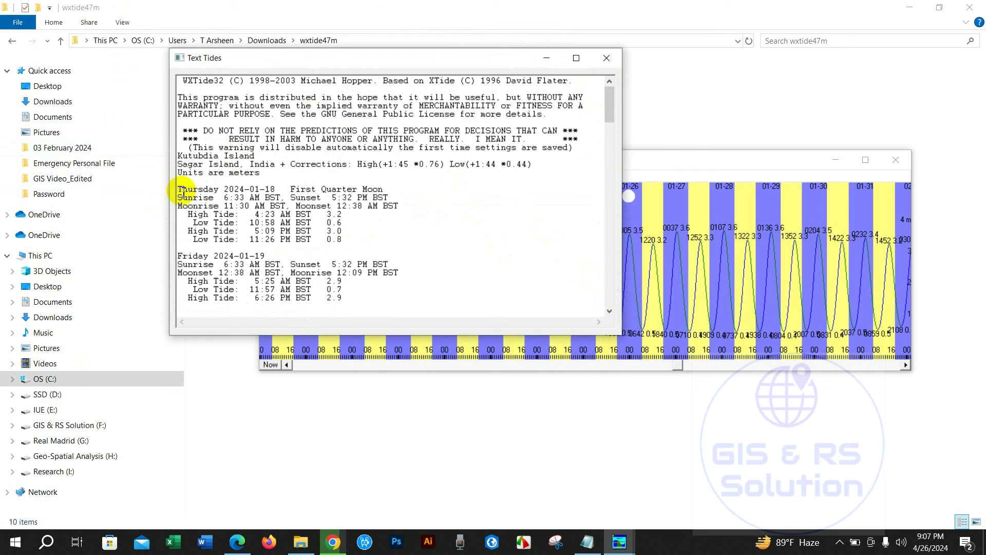
drag(179, 189, 330, 206)
click(314, 210)
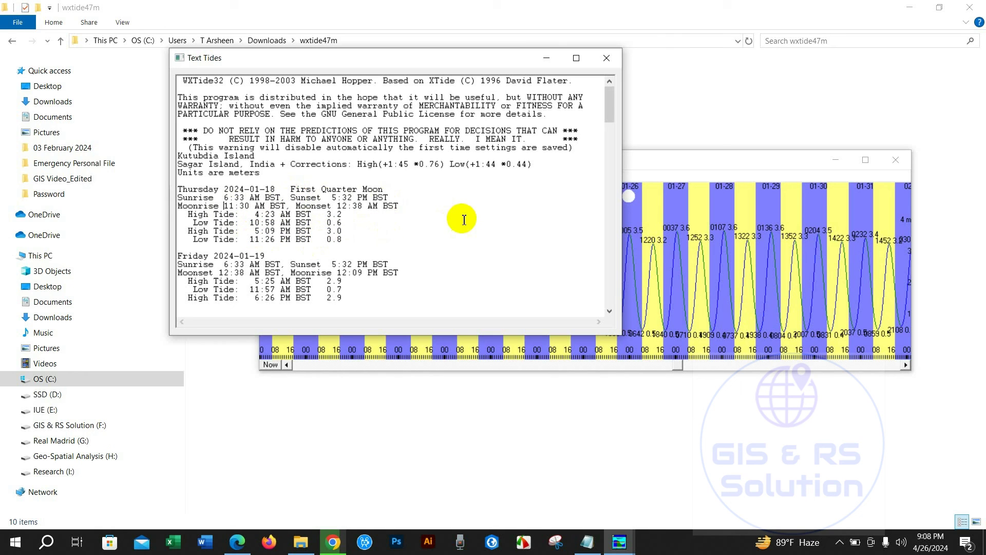
mouse_move(608, 114)
mouse_down()
mouse_move(610, 308)
mouse_move(607, 110)
mouse_up()
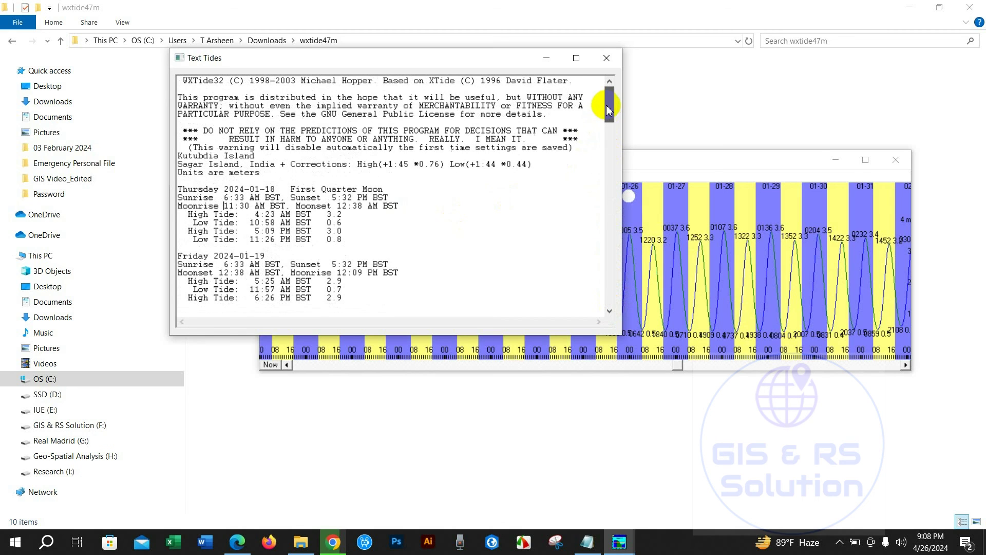